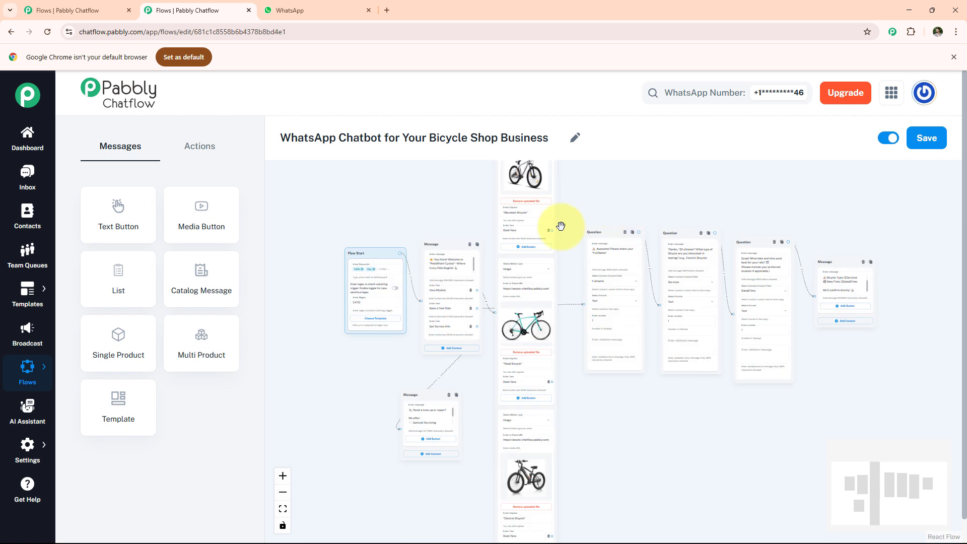
- Switch to WhatsApp Web and send "I Want Test Ride" in the Bicycle Shop Business chat
left_click(315, 9)
left_click(485, 507)
type("I Want Test Ride")
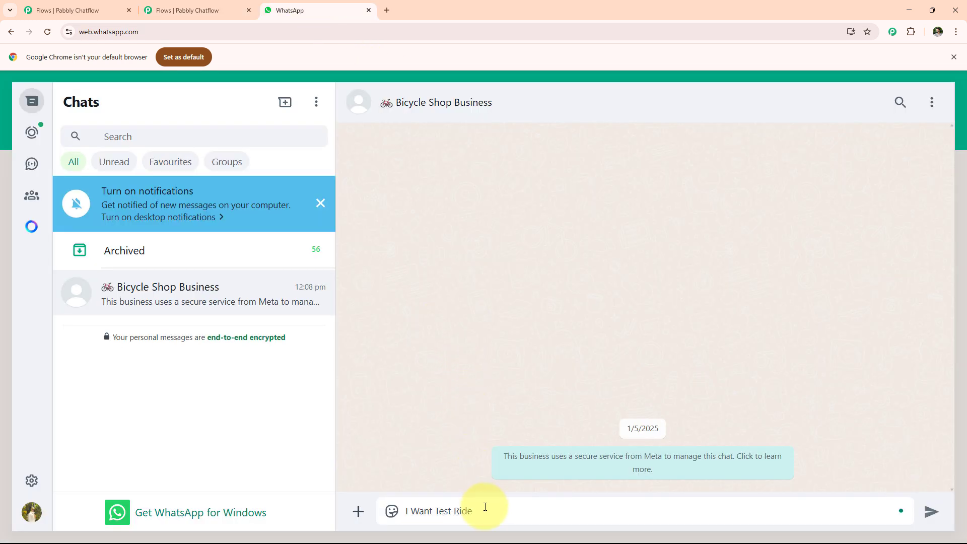
key("Return")
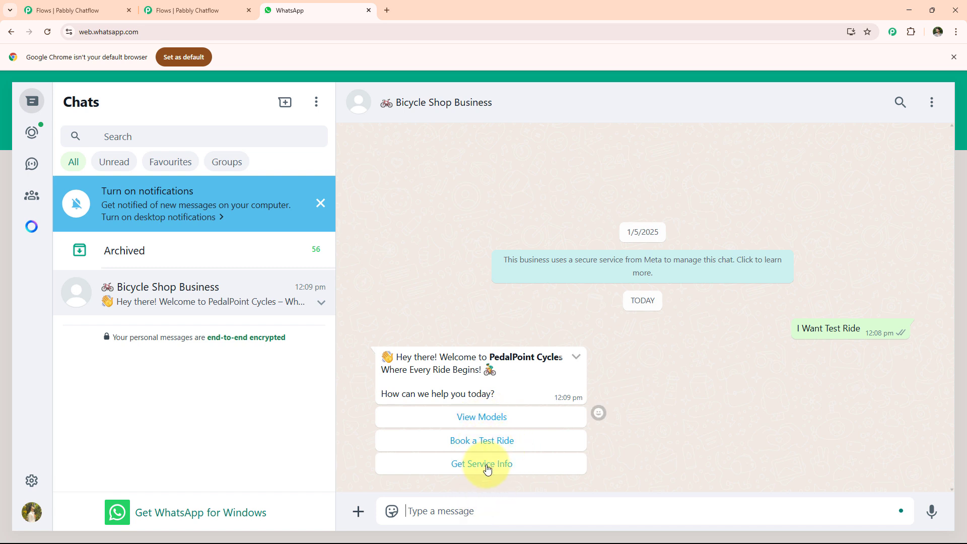
- Choose View Models in the chatbot's welcome message and look through the bicycle models it sends
left_click(489, 414)
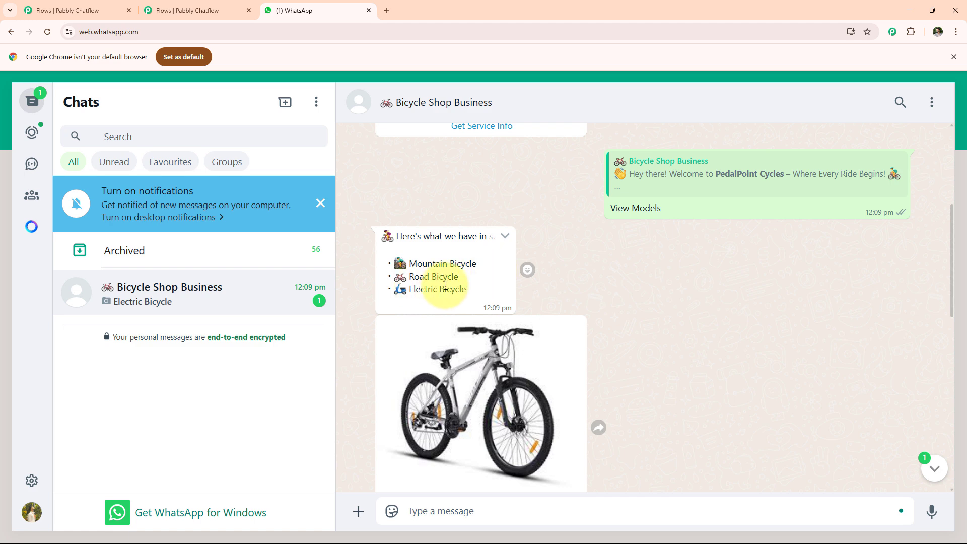
scroll(660, 385, "down", 8)
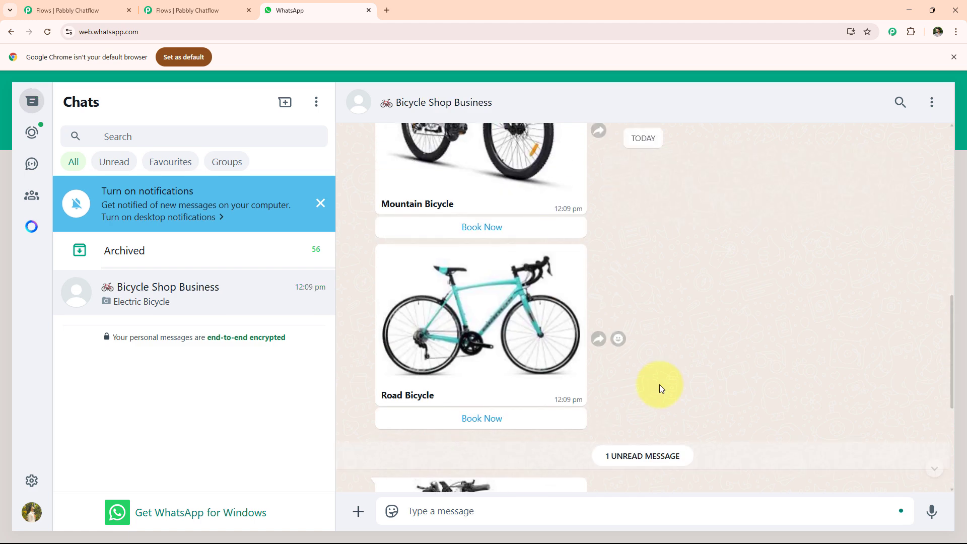
scroll(660, 388, "up", 12)
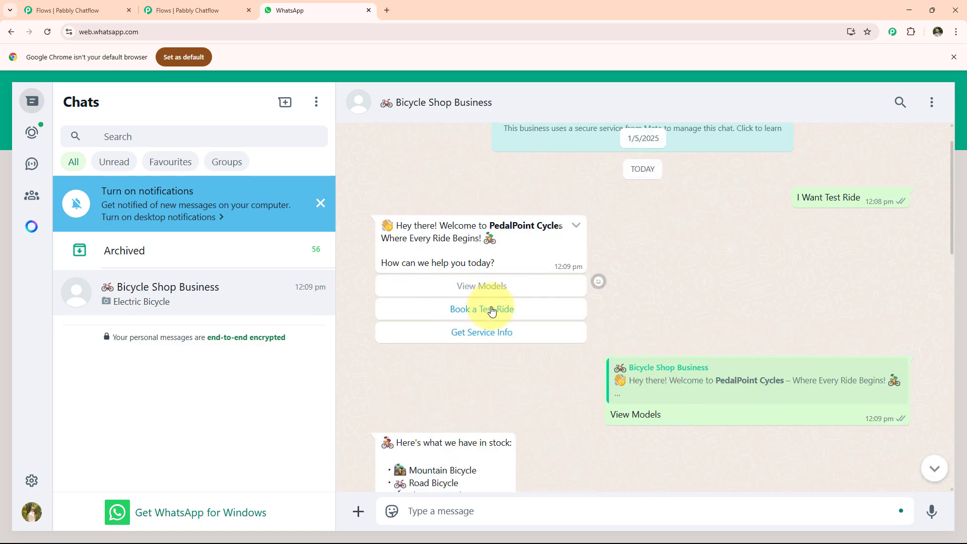
- Choose Book a Test Ride in the welcome message and reply with the customer's full name
left_click(493, 310)
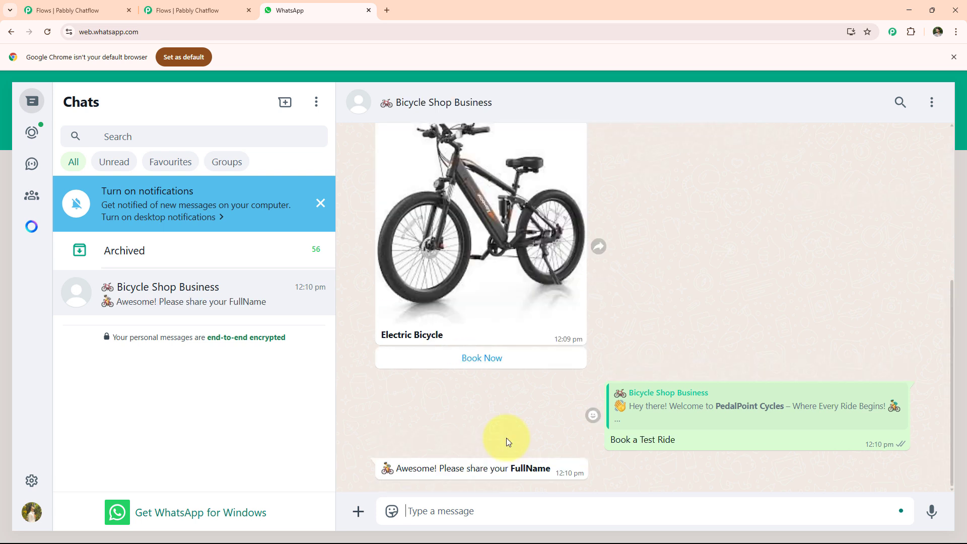
left_click(493, 513)
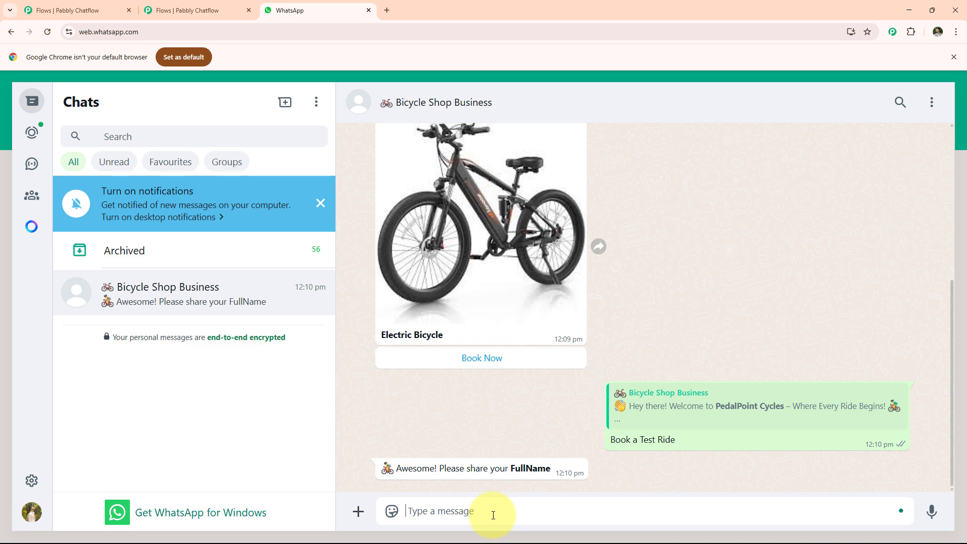
type("Test U")
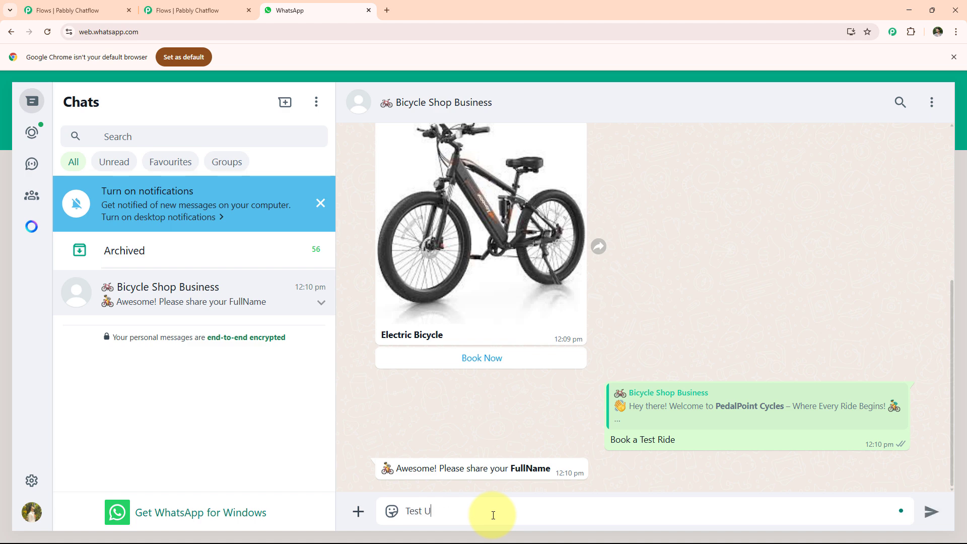
type("ser")
key("Return")
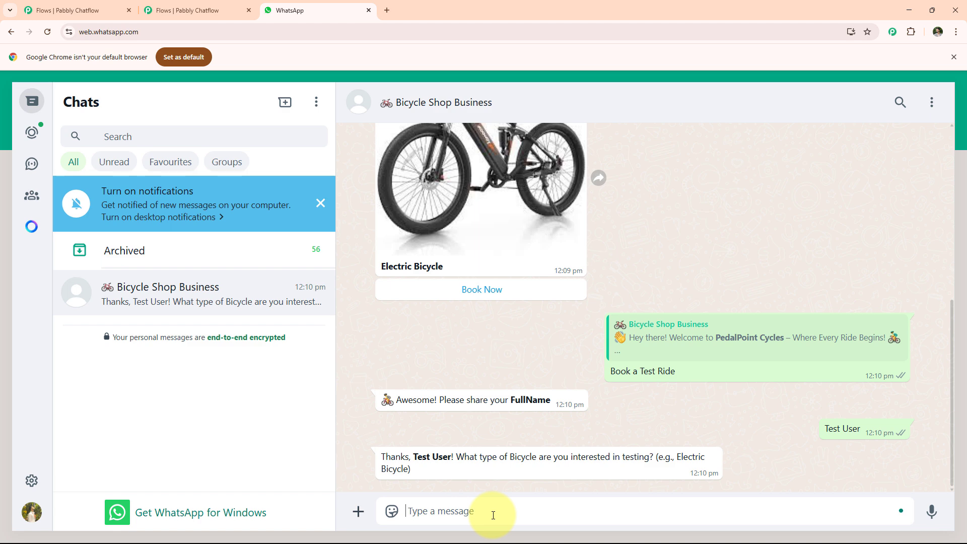
- Answer the bicycle type question with "*Mountain Bicycle*" and the date and time question with "25/05/2025 - 10 AM"
type("*Mountain Bicycle*")
key("Return")
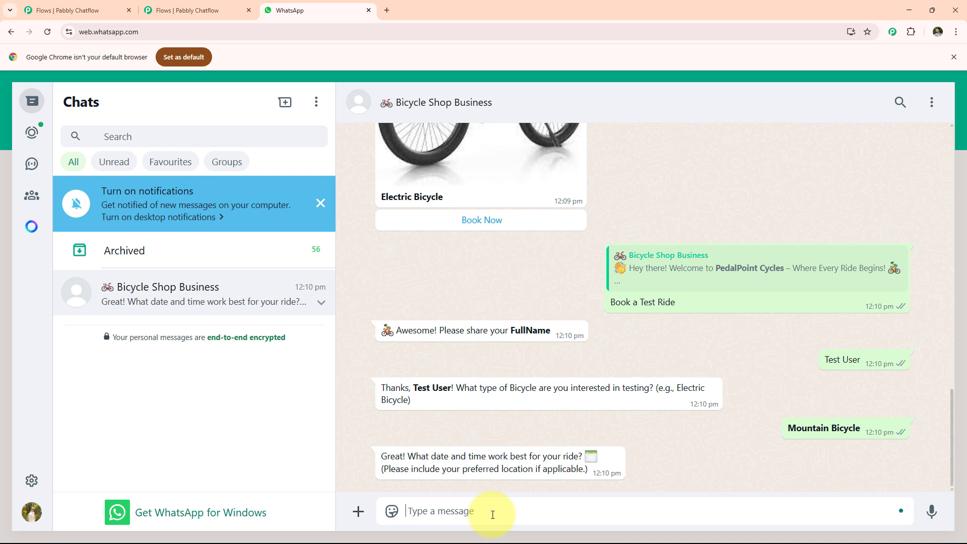
type("25/05/")
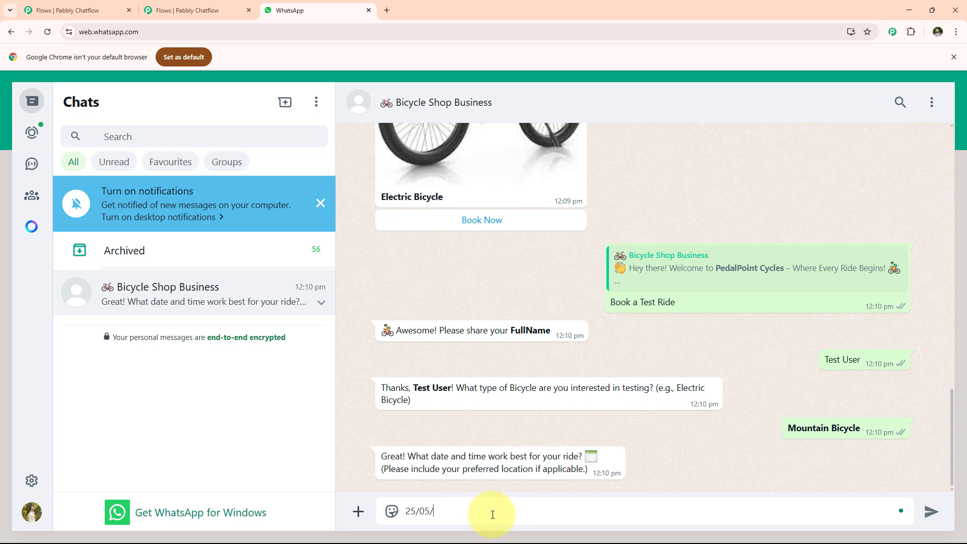
type("2025 - 10 AM")
key("Return")
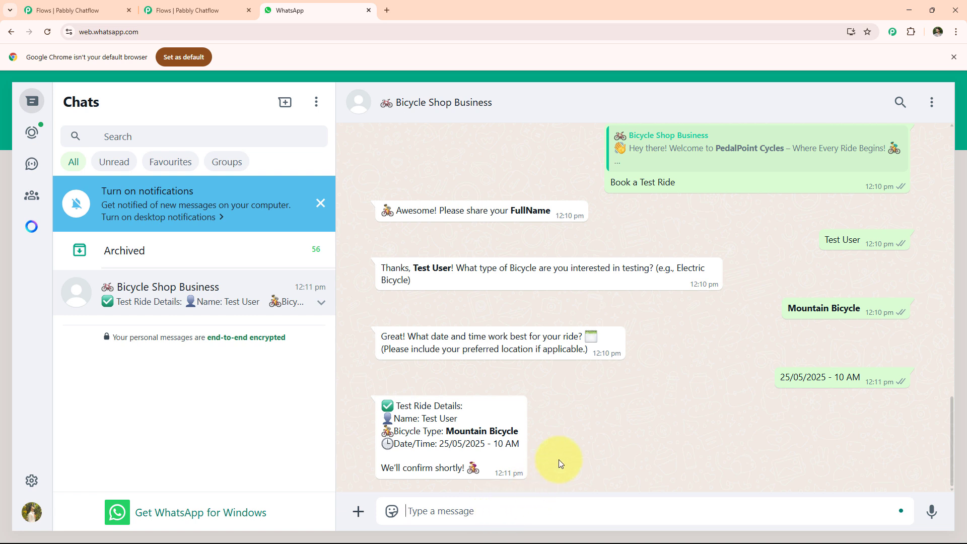
- Switch back to Pabbly Chatflow and review the test ride conversation in the Inbox
scroll(561, 458, "up", 1)
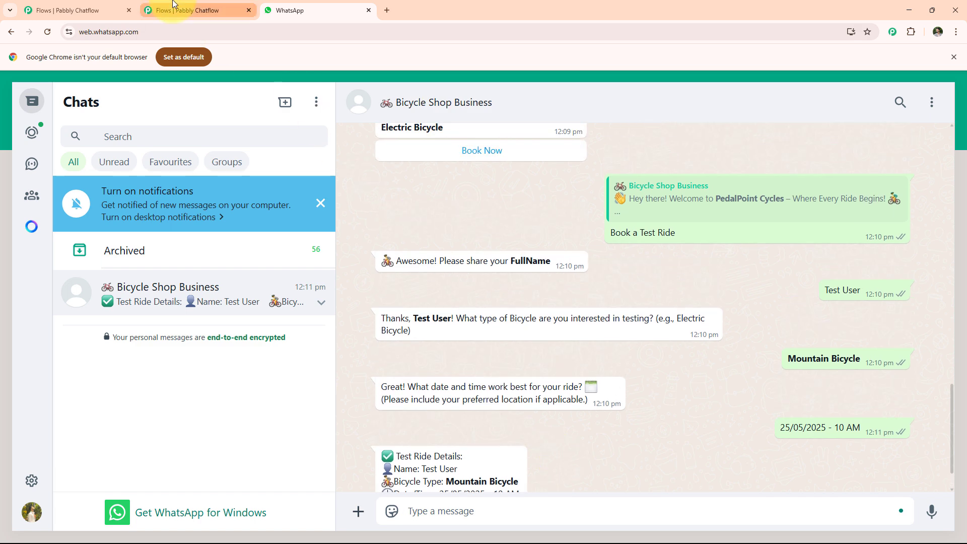
left_click(201, 10)
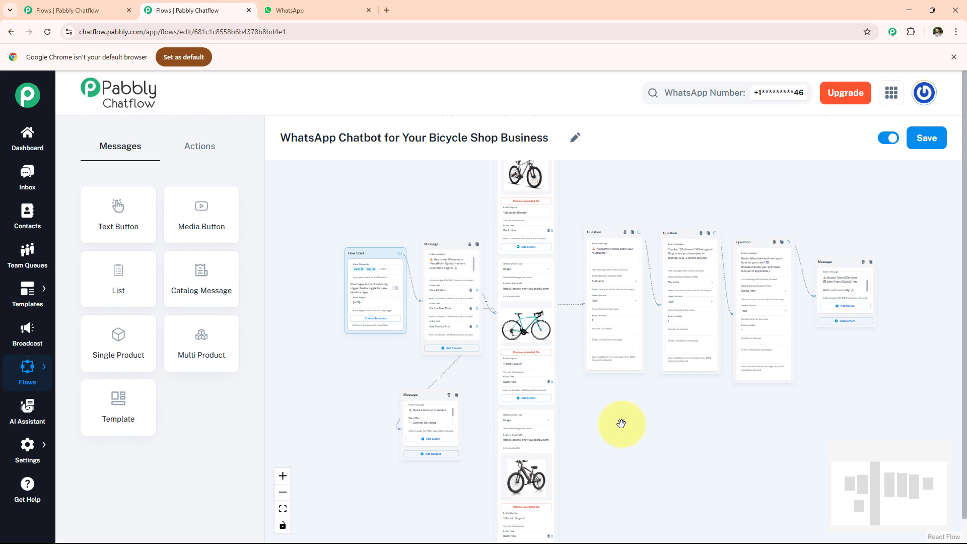
left_click(23, 180)
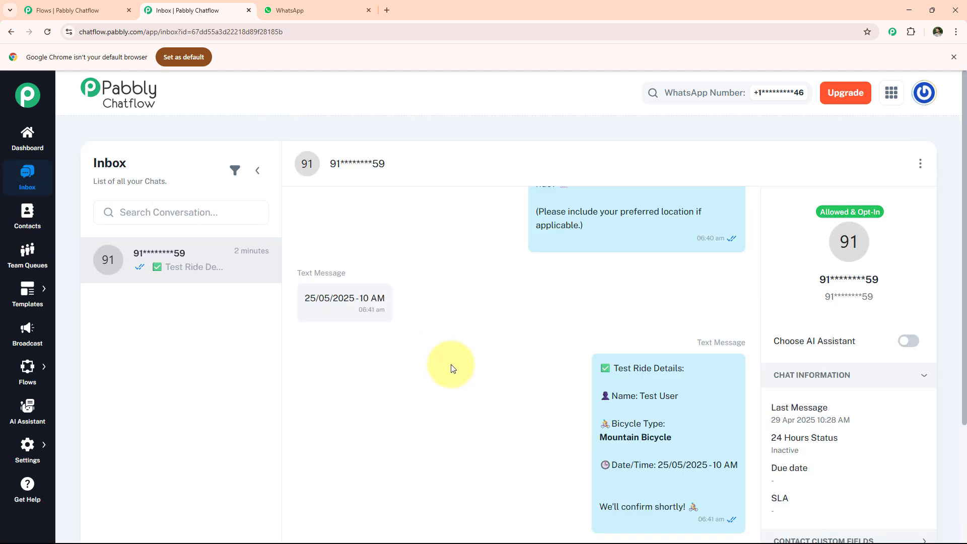
scroll(484, 373, "up", 5)
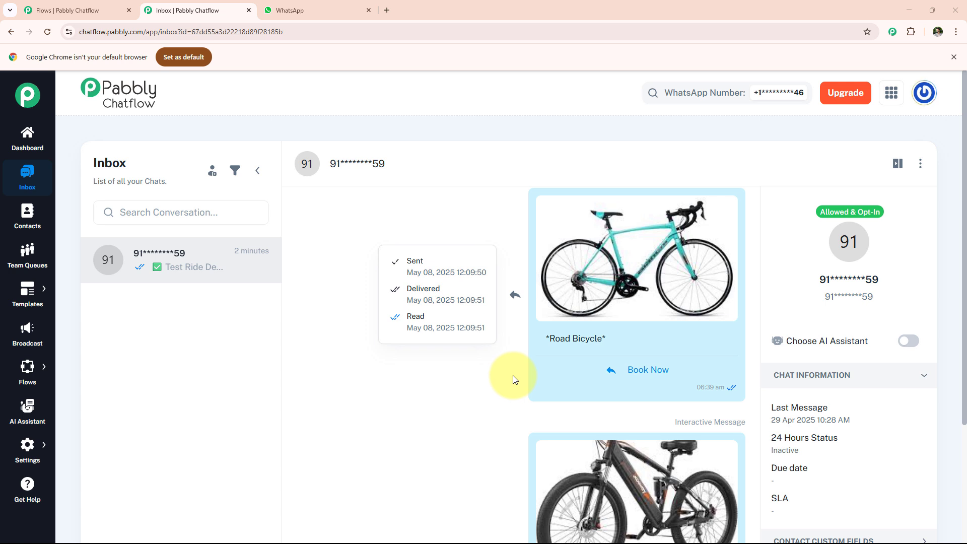
left_click(388, 10)
left_click(444, 245)
type("w")
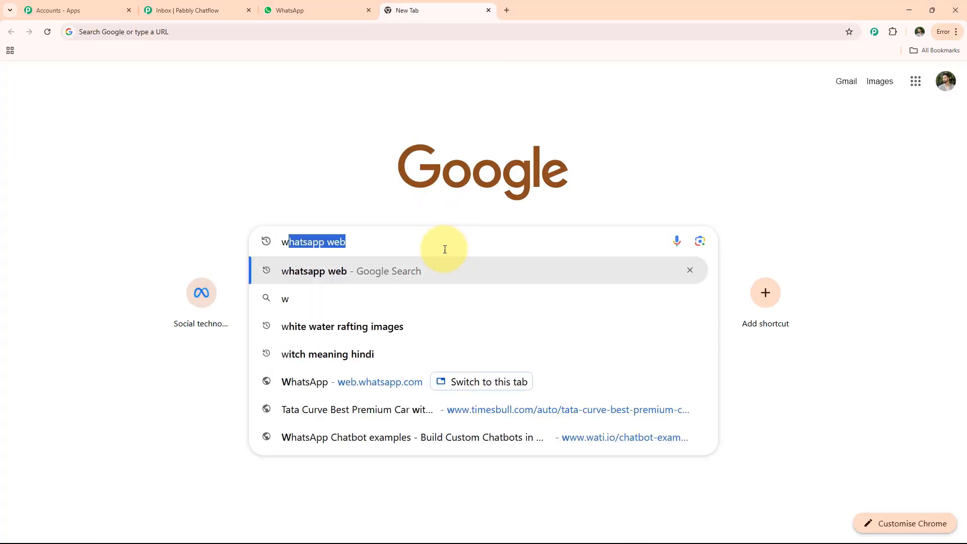
type("ww.p")
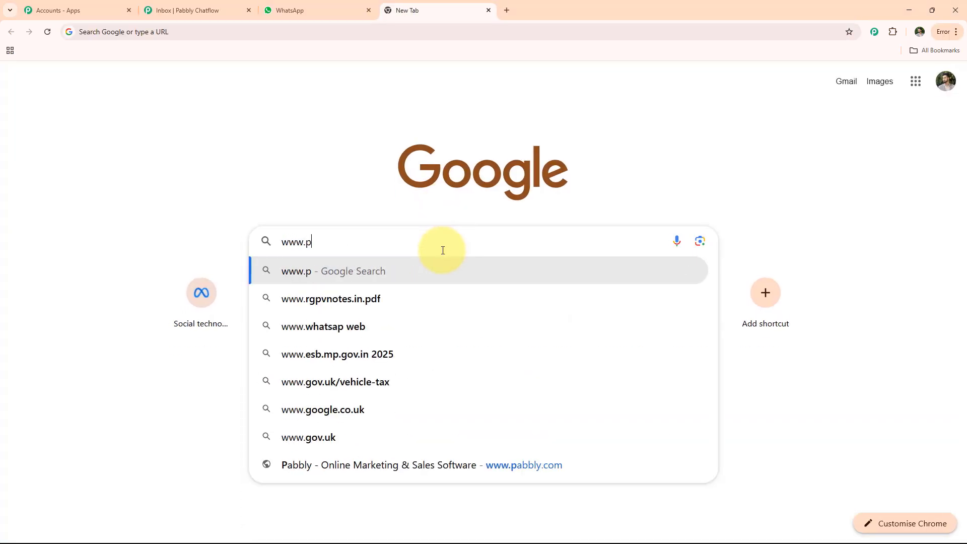
type("abbly.com")
key("Return")
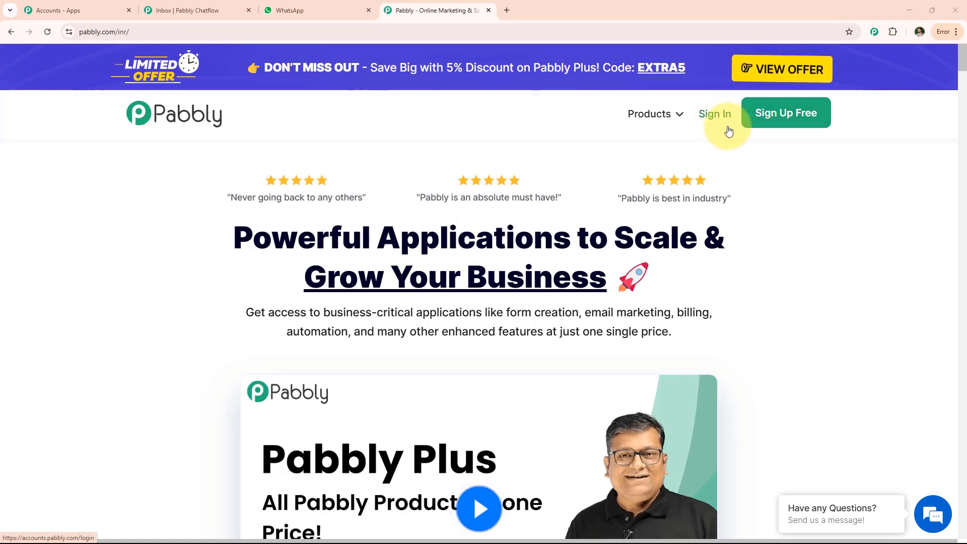
left_click(715, 115)
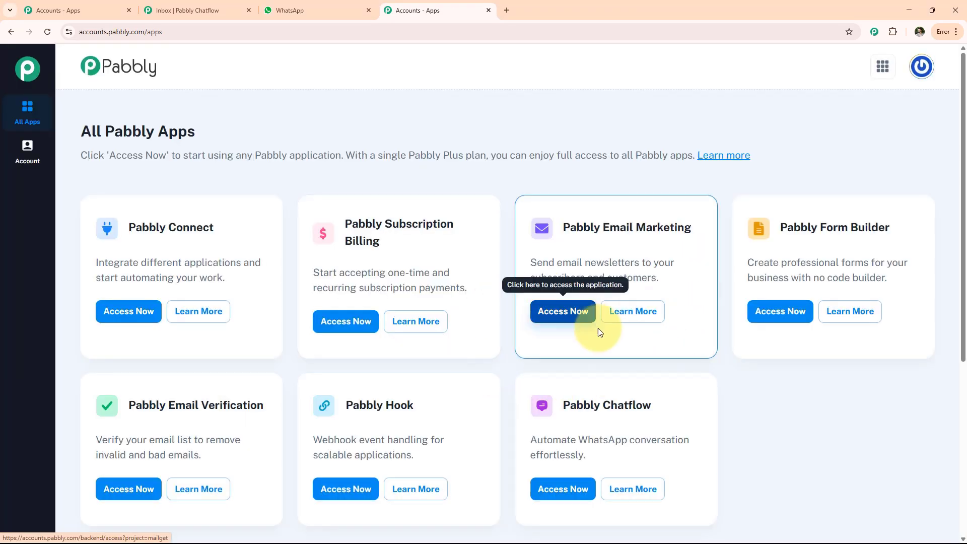
left_click(572, 488)
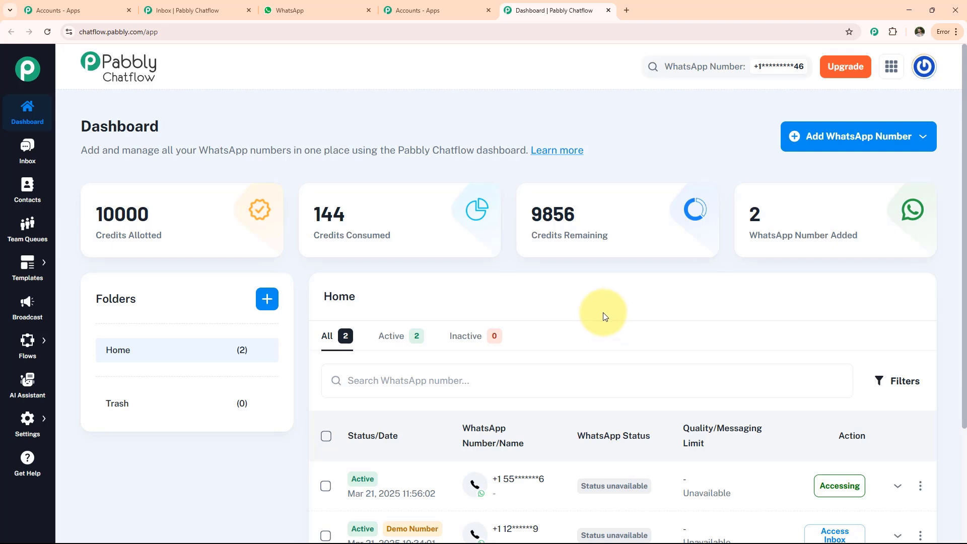
- View the Manual Token Connect form for adding a WhatsApp number, and close it without filling it in
left_click(837, 145)
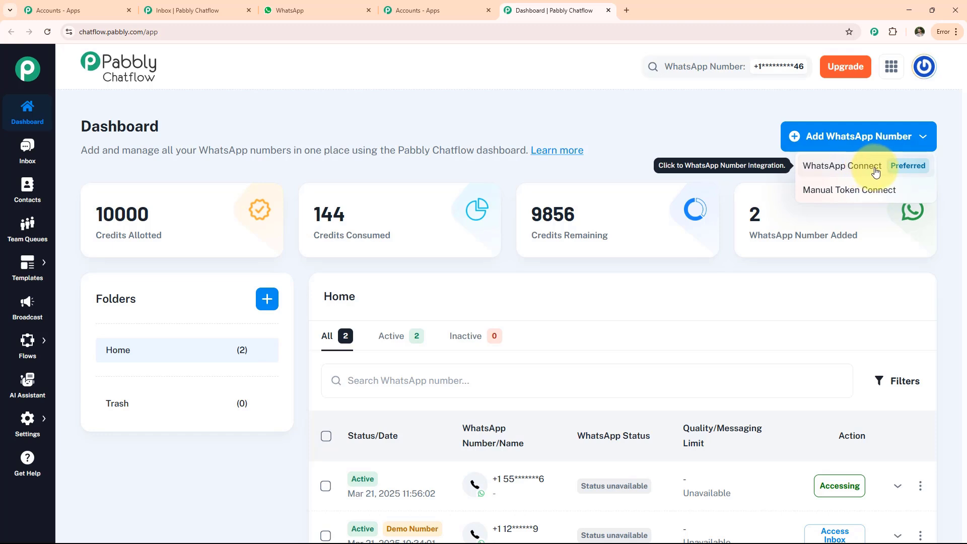
left_click(855, 195)
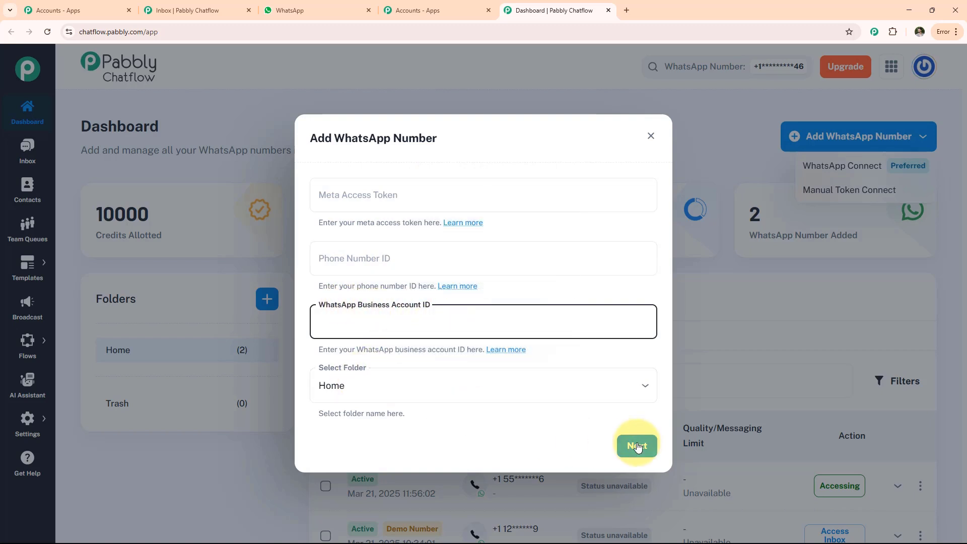
left_click(558, 483)
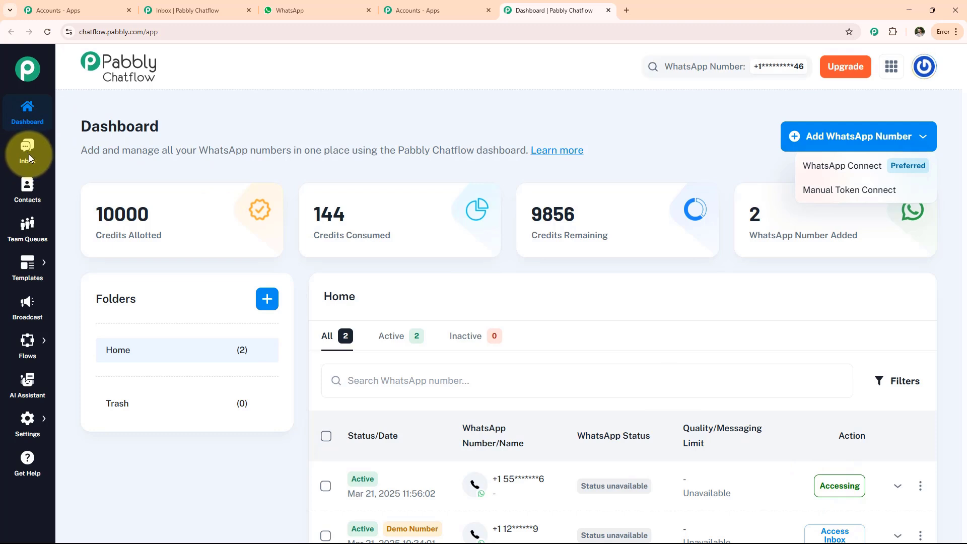
- Look through the Contacts page with its contact list and view the Team Queues page
left_click(27, 187)
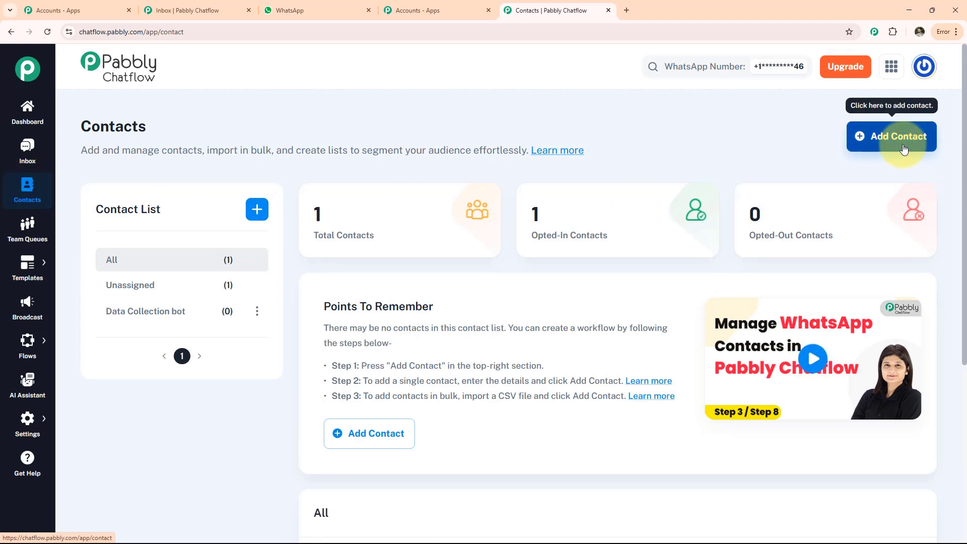
scroll(204, 215, "down", 4)
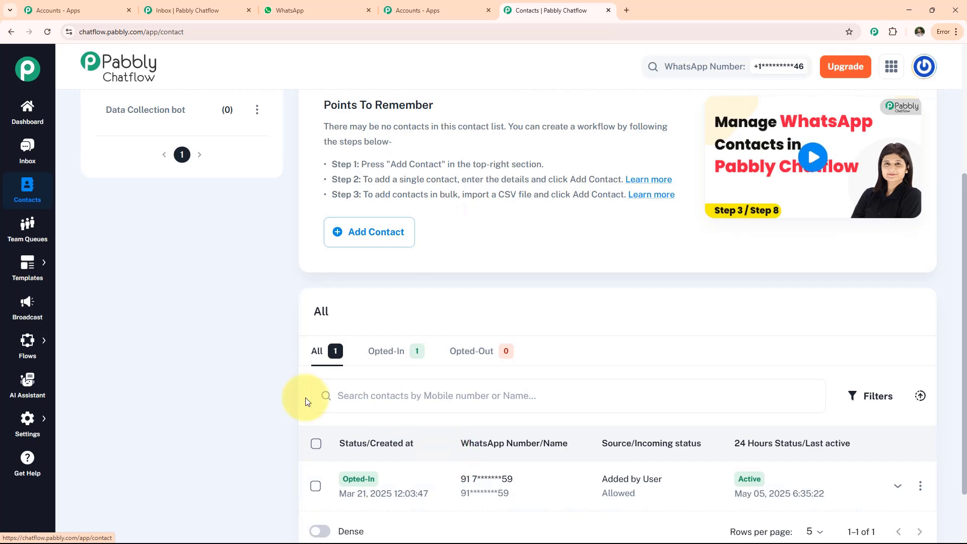
left_click(27, 244)
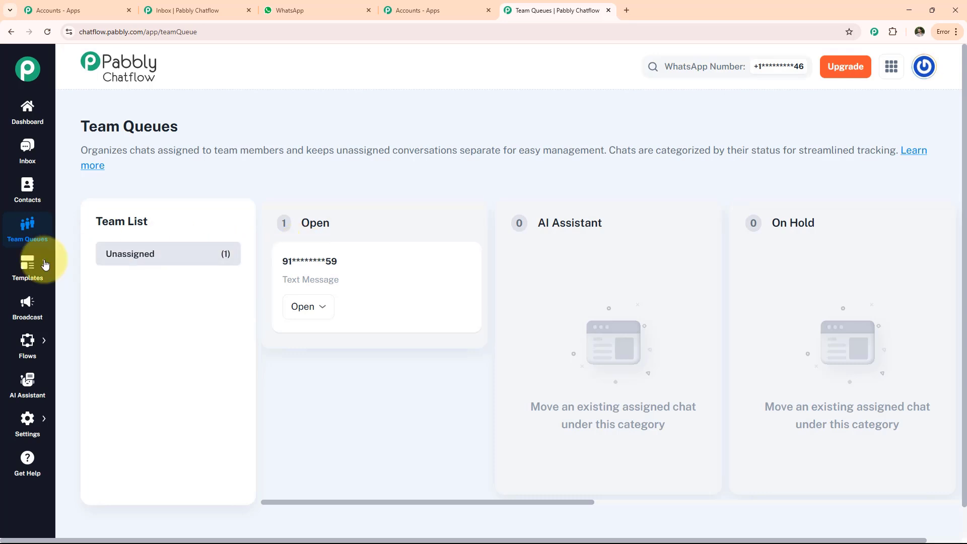
- View the message templates list and examine the form for adding a new template down to its interactive actions
mouse_move(51, 260)
left_click(108, 255)
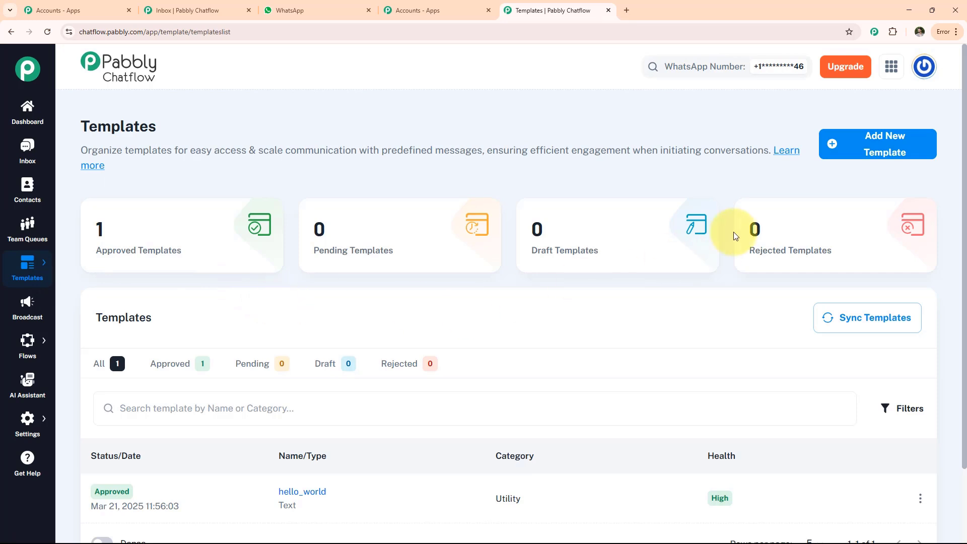
left_click(877, 151)
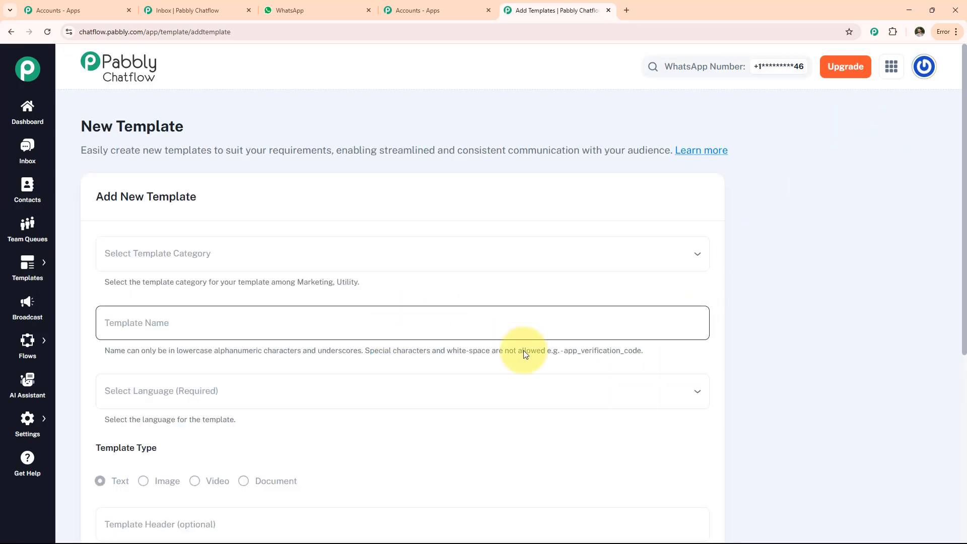
scroll(302, 373, "down", 4)
scroll(284, 389, "down", 2)
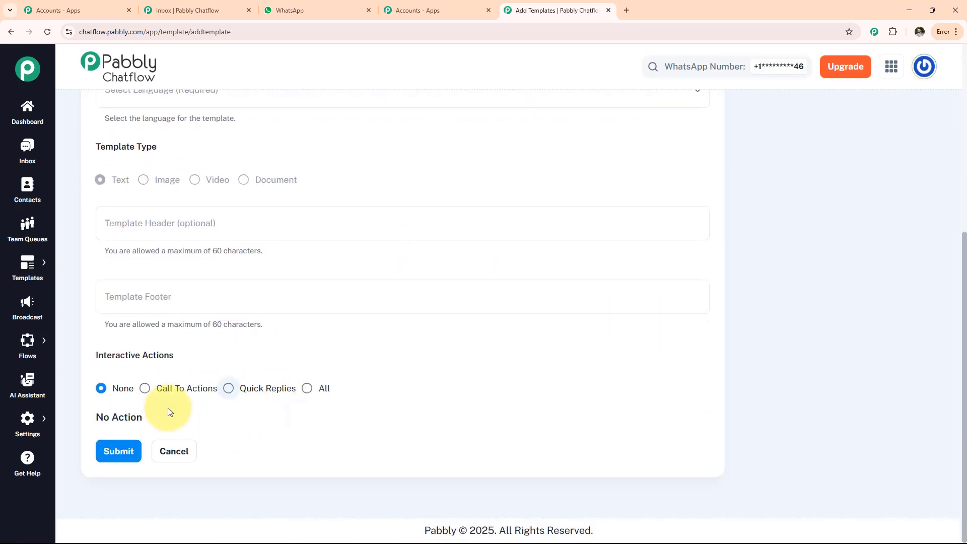
- View the Broadcast page and examine the form for adding a broadcast down to its scheduling options
mouse_move(28, 336)
left_click(28, 311)
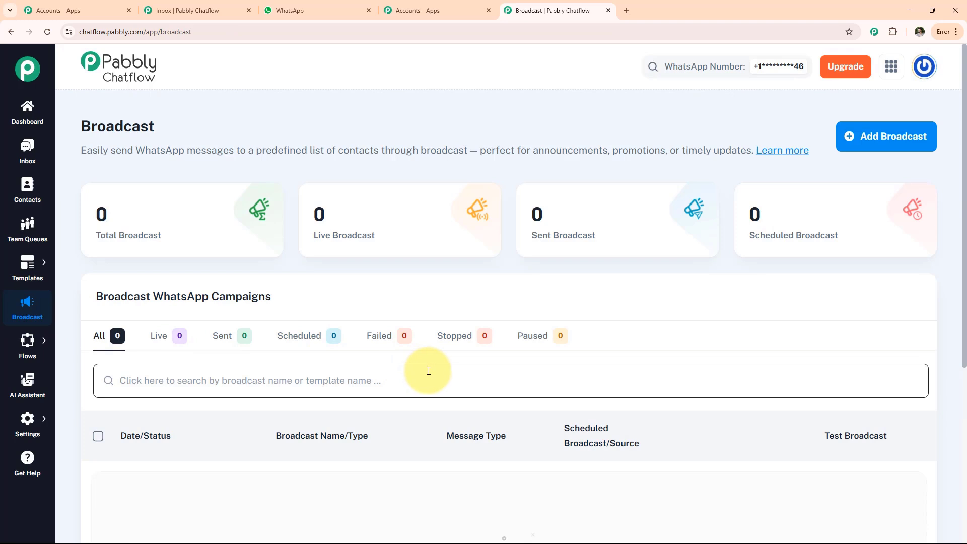
left_click(874, 141)
scroll(370, 337, "down", 4)
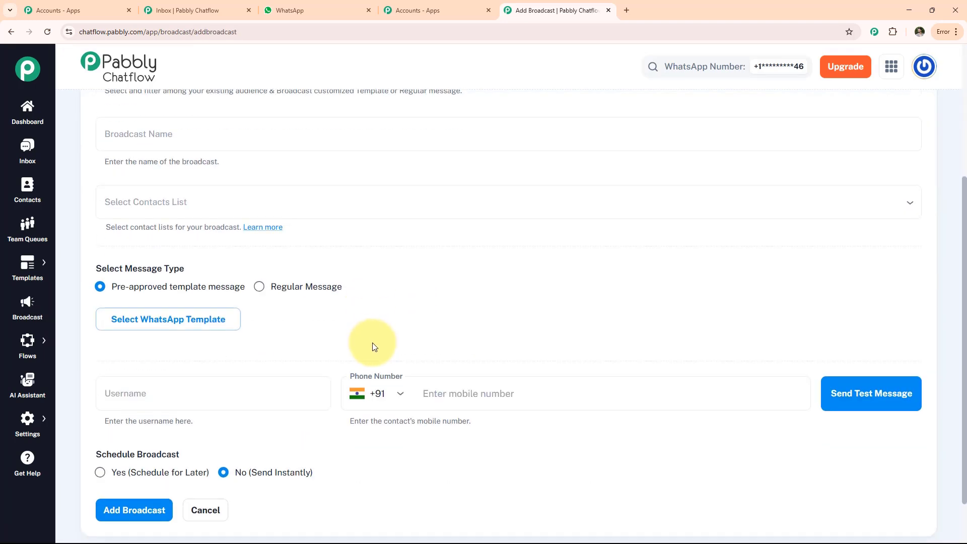
scroll(373, 346, "down", 1)
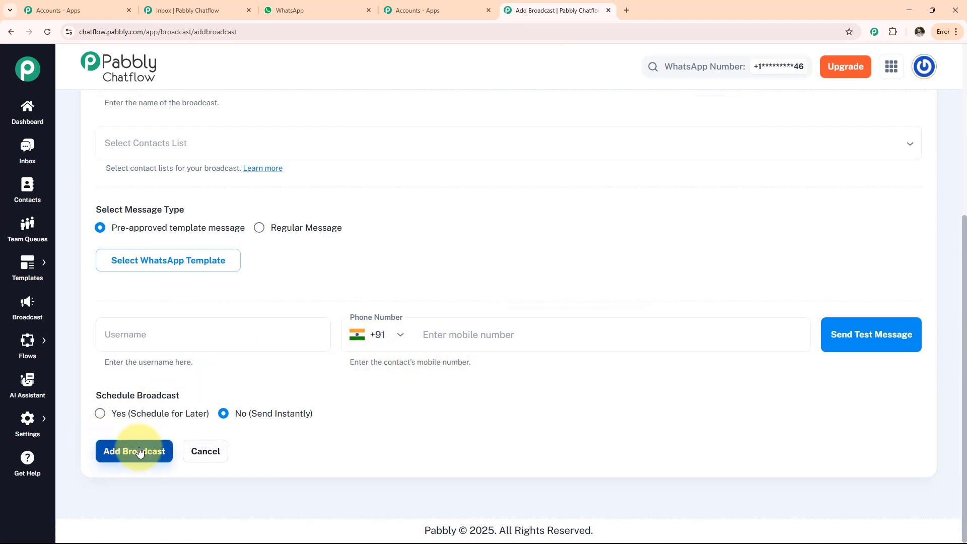
- View the Flow Builder page and the AI Assistant page
left_click(30, 343)
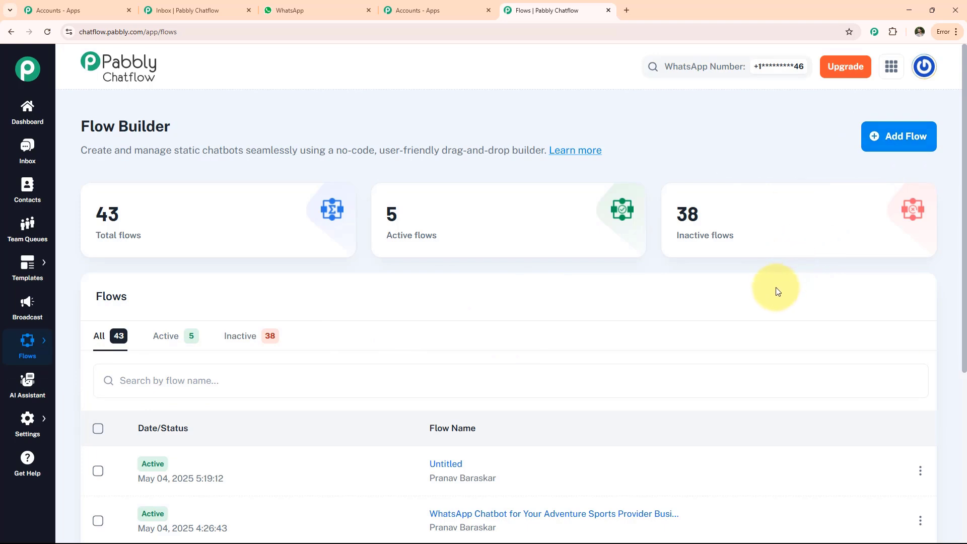
left_click(29, 385)
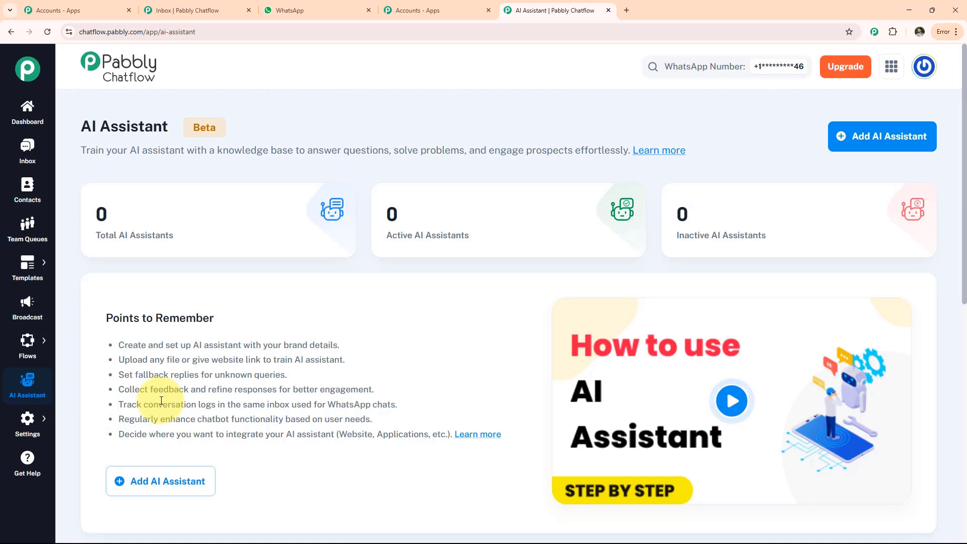
- View the Settings and Get Help entries, and open the Flow Builder to create a new flow
left_click(31, 426)
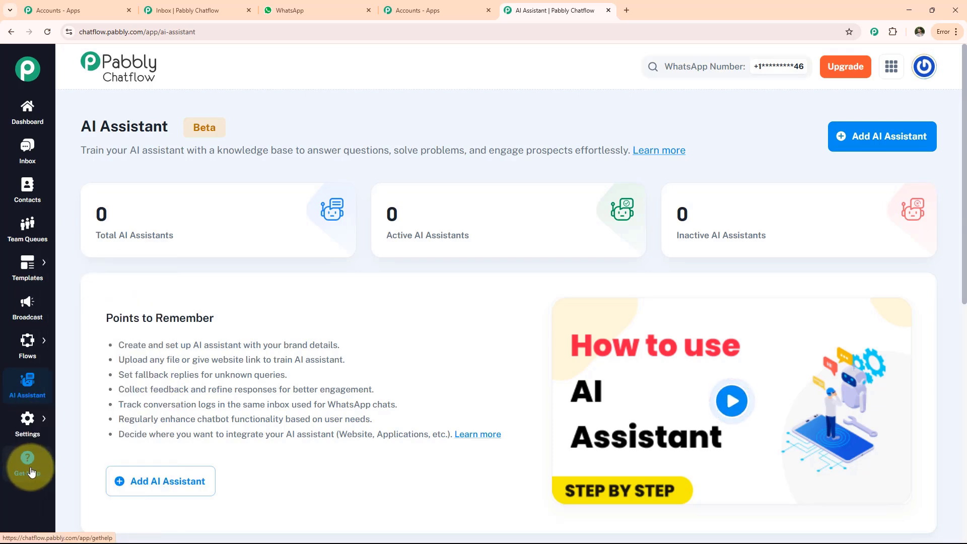
mouse_move(28, 352)
left_click(74, 337)
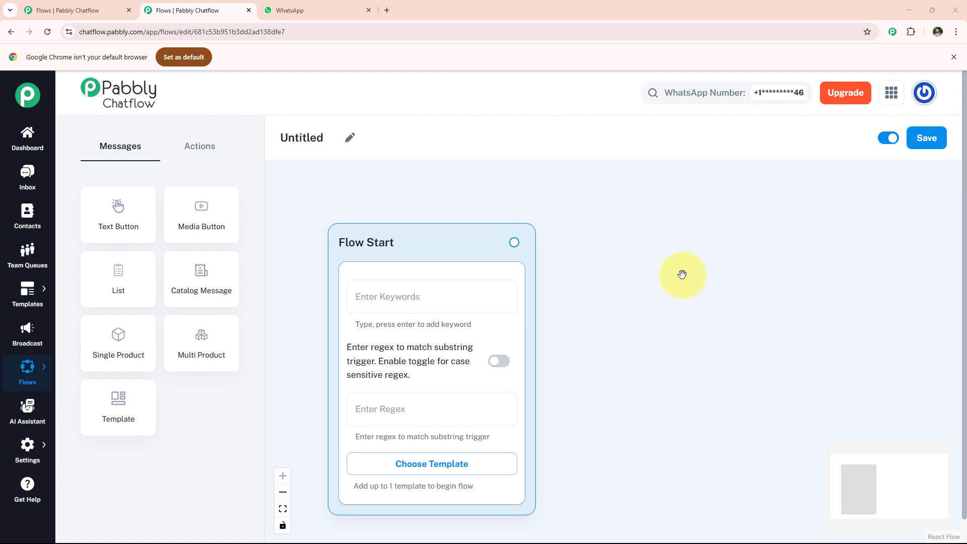
- Name the flow "WhatsApp Chatbot for Your Bicycle Shop Business" and view the available action nodes
left_click(350, 138)
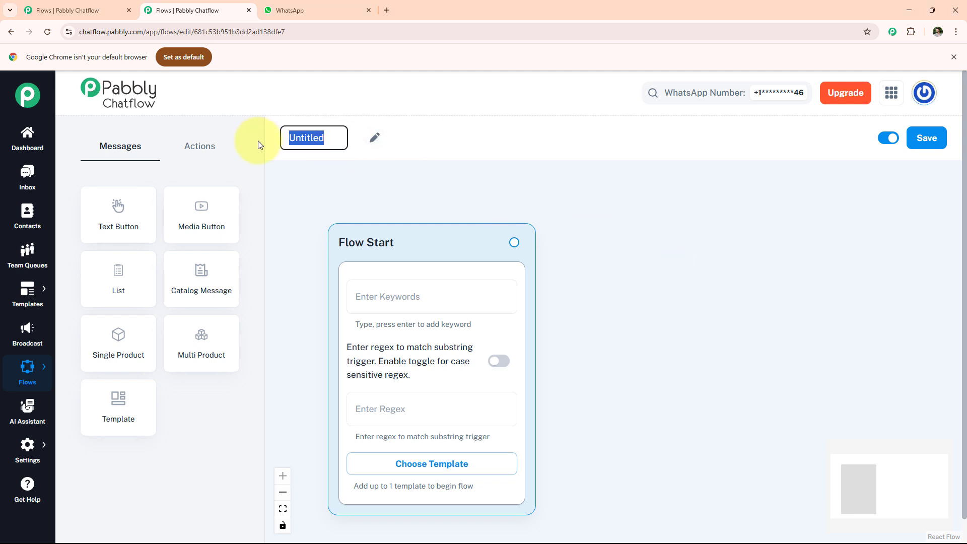
type("WhatsApp Chatbot for Your Bicycle Shop Business")
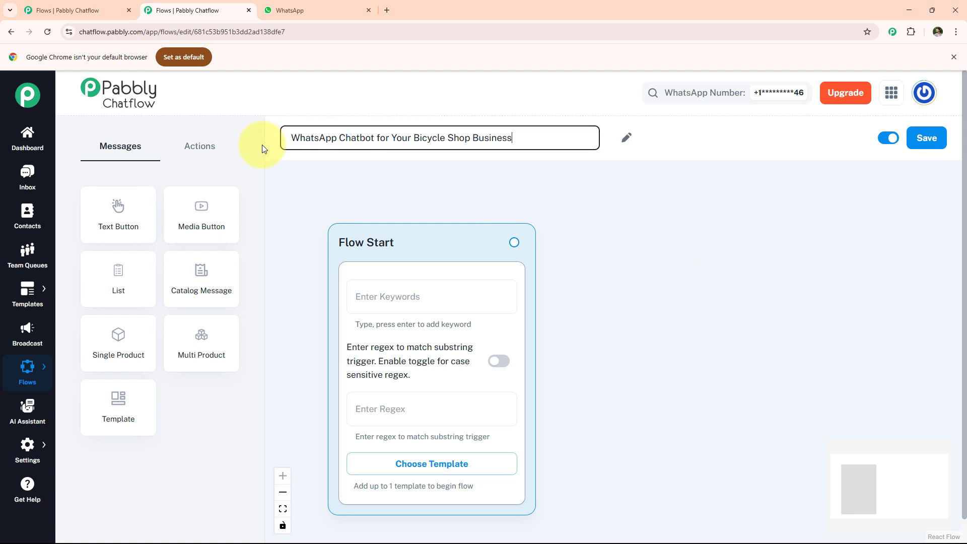
left_click(264, 147)
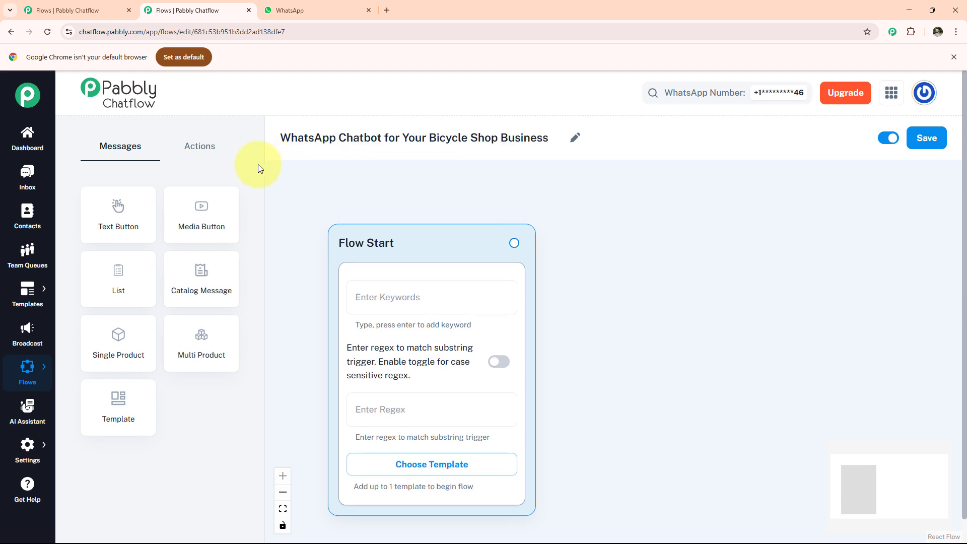
left_click(205, 149)
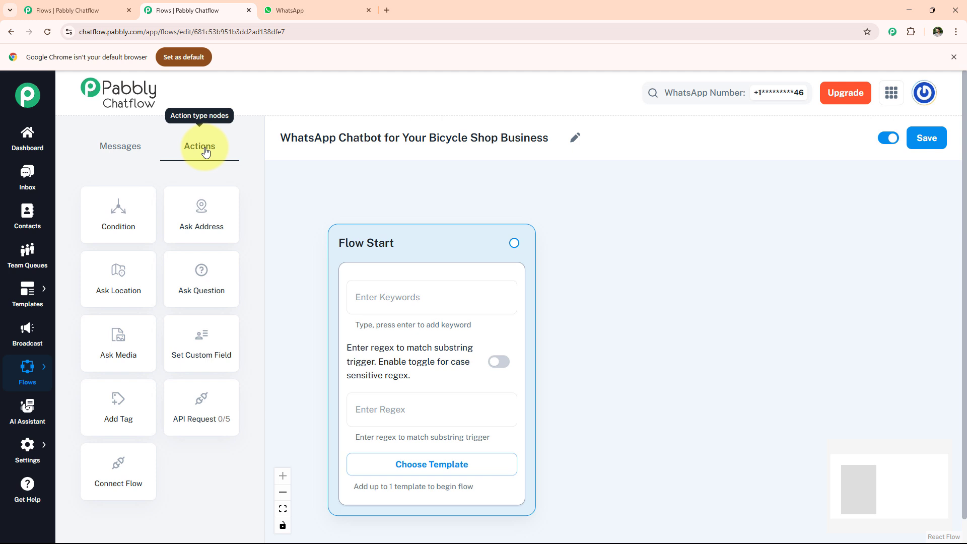
- Add the keywords Hello and Hey to Flow Start and set its regex to [\s\S]+
left_click(425, 298)
type("He")
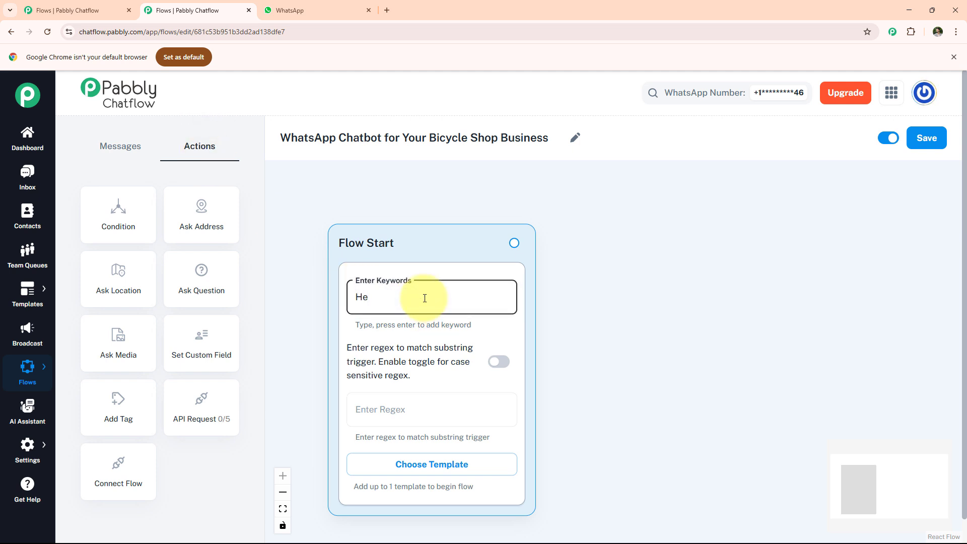
type("llo")
key("Return")
type("H")
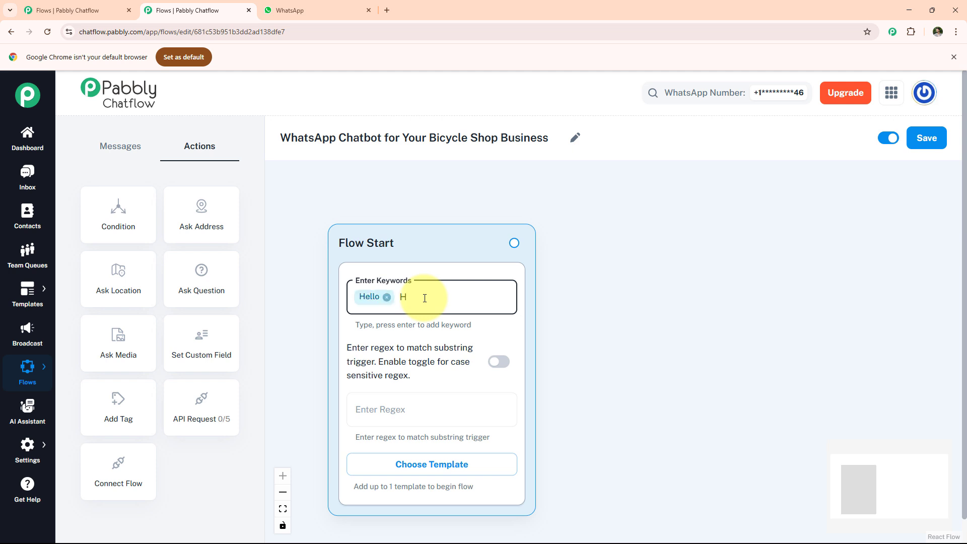
type("ey")
key("Return")
left_click(428, 414)
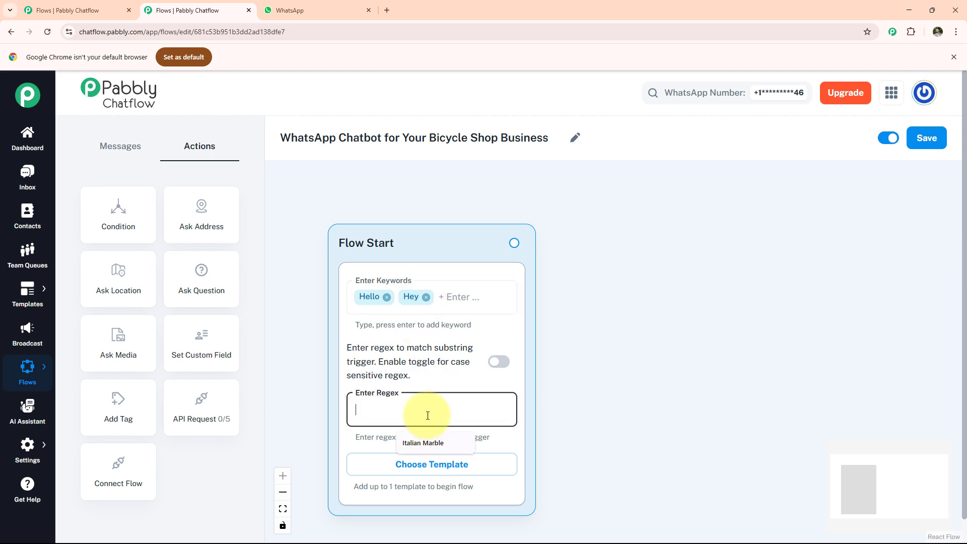
type("[\\s\\S]+")
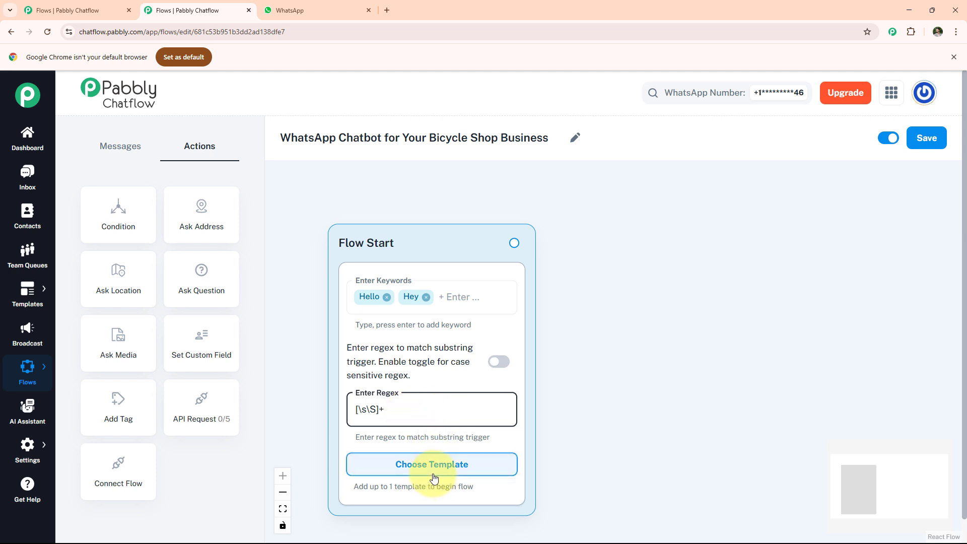
- Add a text button message reading "Hey there! Welcome to *PedalPoint Cycles* – Where Every Ride Begins! How can we help you today?"
left_click_drag(100, 217, 589, 262)
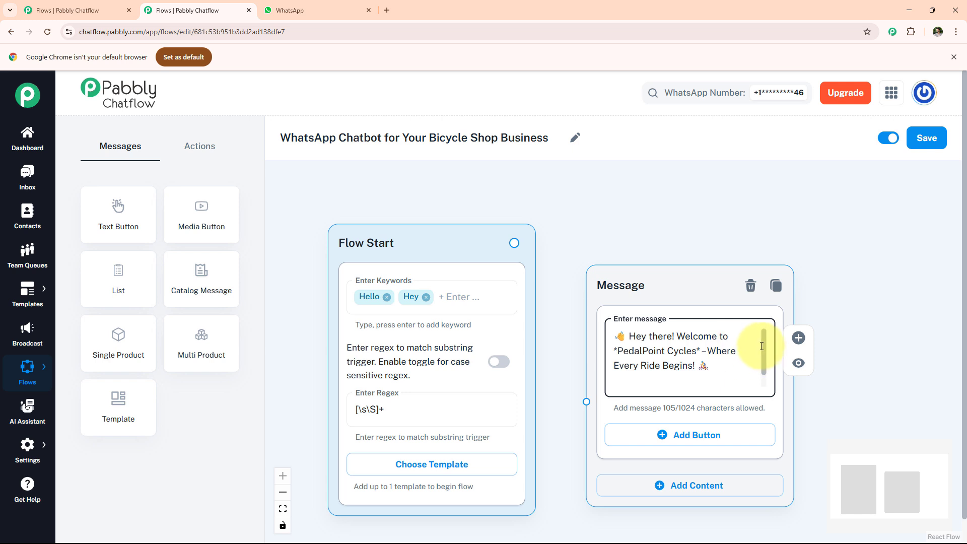
scroll(762, 347, "down", 1)
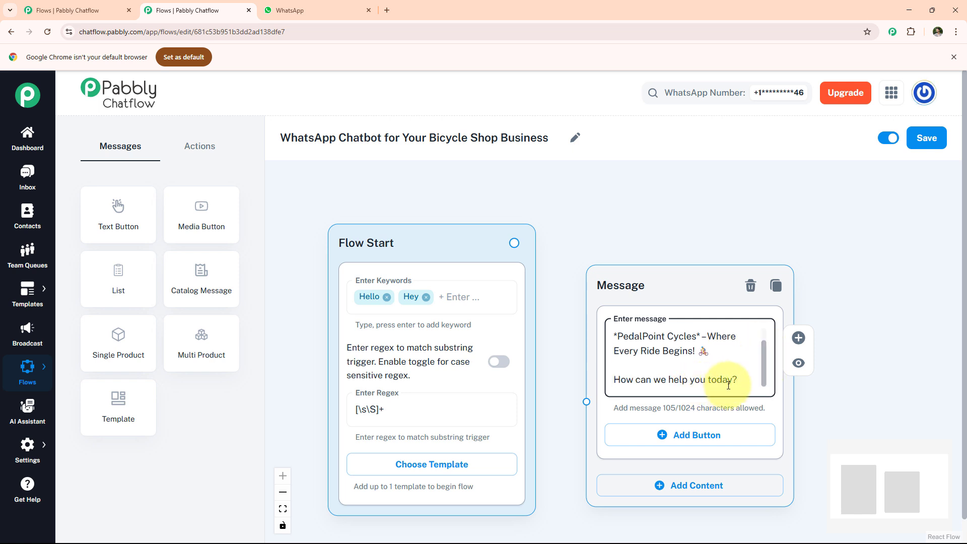
- Add View Models, Book a Test Ride and Get Service Info buttons to the welcome message and connect Flow Start to it
left_click(714, 441)
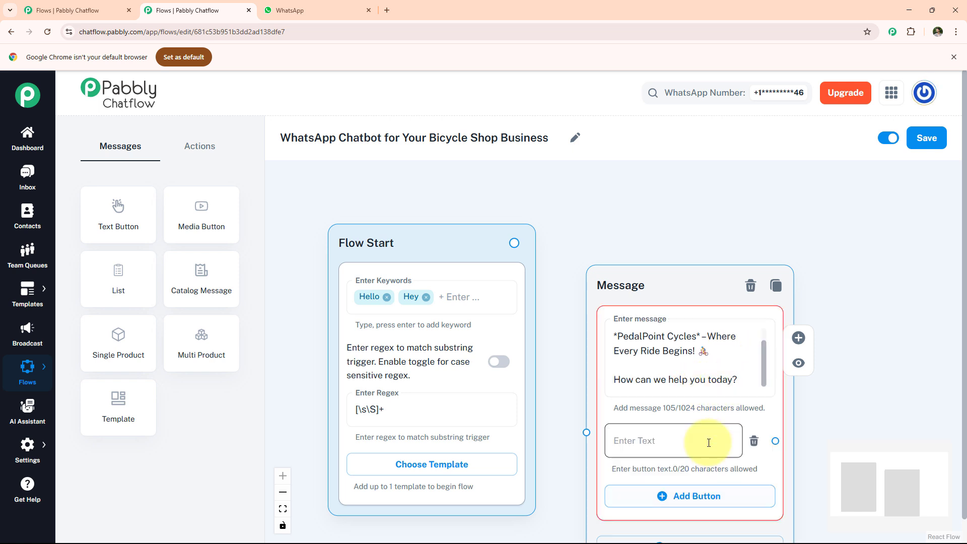
type("View Models")
left_click(674, 495)
left_click(677, 505)
type("Book a Test Ride")
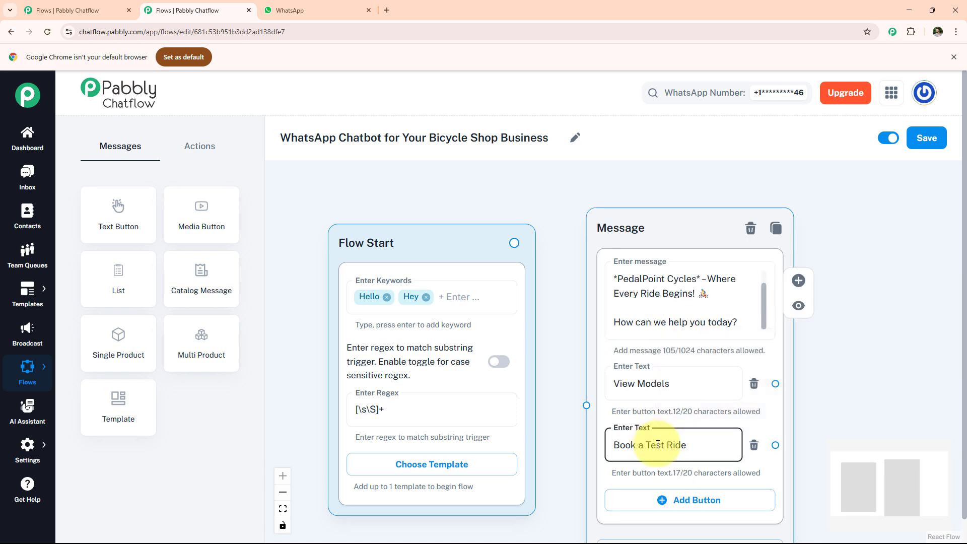
left_click(664, 501)
left_click(664, 506)
type("Get Service Info")
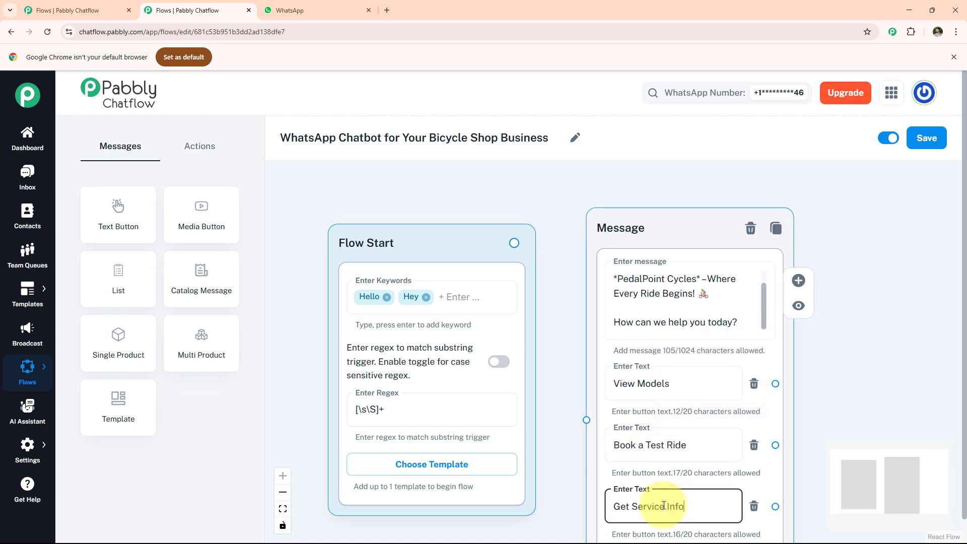
left_click_drag(514, 243, 587, 419)
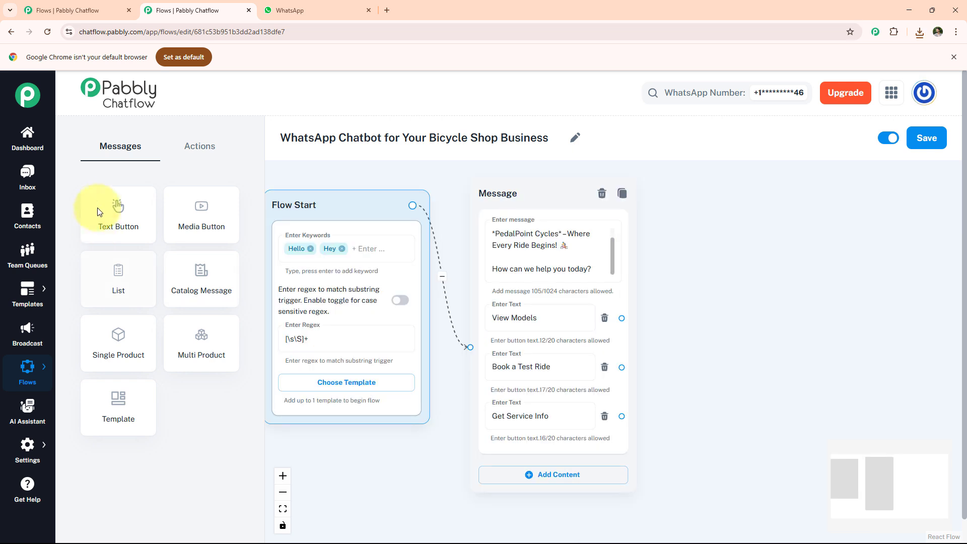
- Add a text button message listing the Mountain, Road and Electric Bicycles in stock, and connect the View Models button to it
left_click_drag(115, 221, 688, 230)
left_click(710, 277)
key("ctrl+v")
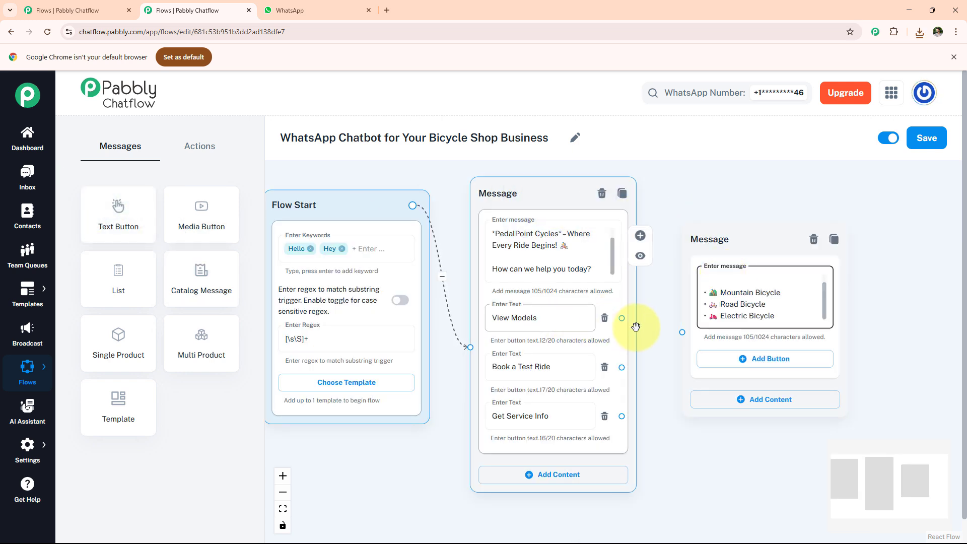
left_click_drag(619, 317, 682, 332)
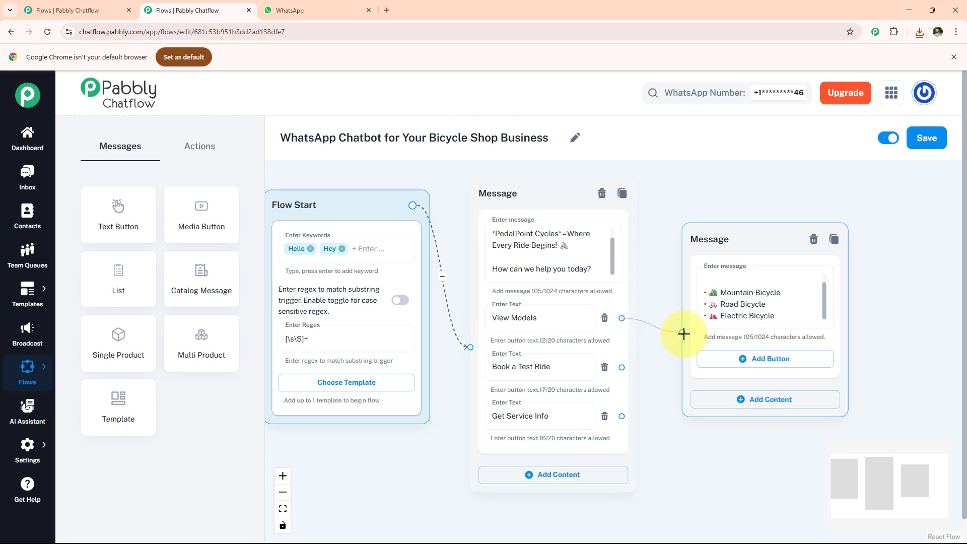
- Add media content to the stock message with the image 296fd29e-7096-4a21-a3b8-b5548d640d90 and the caption *Mountain Bicycle*
left_click(708, 339)
left_click(724, 468)
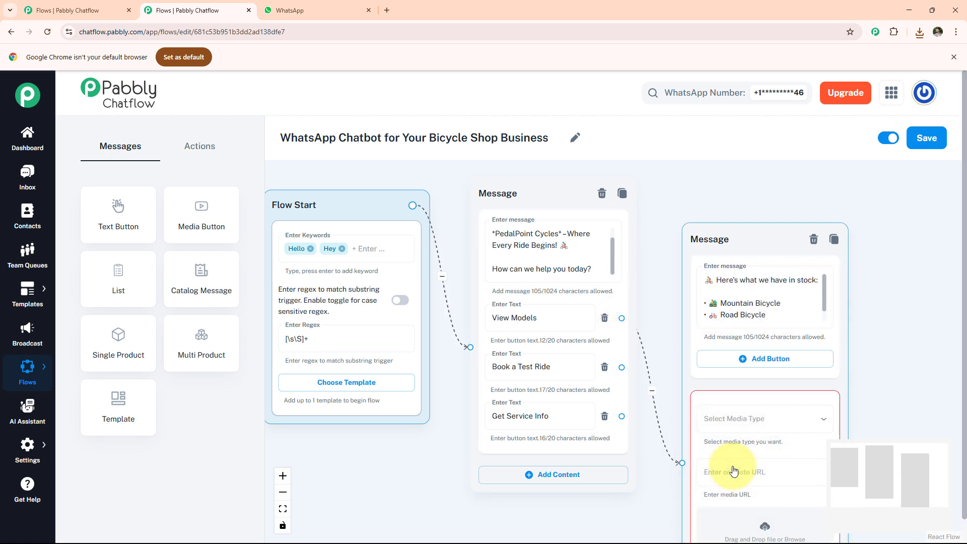
left_click(716, 405)
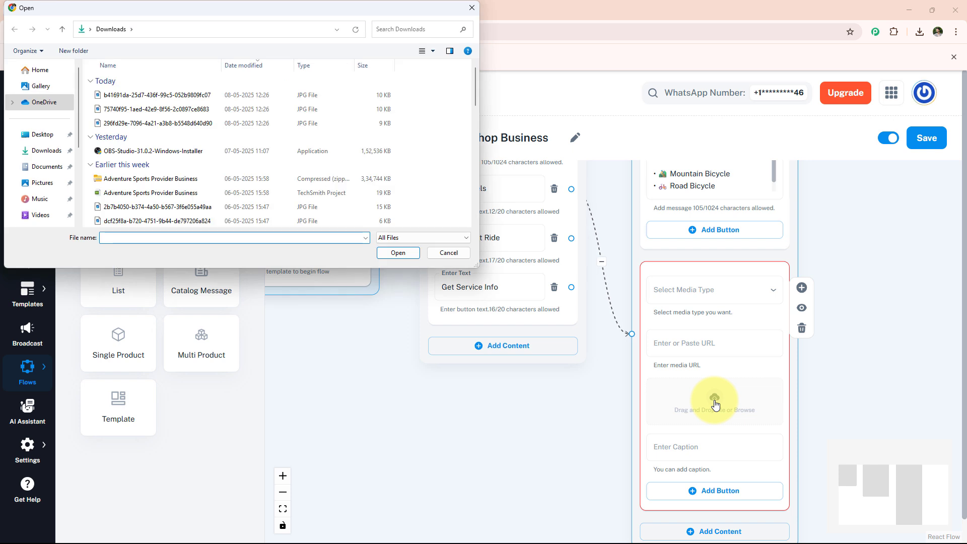
double_click(149, 123)
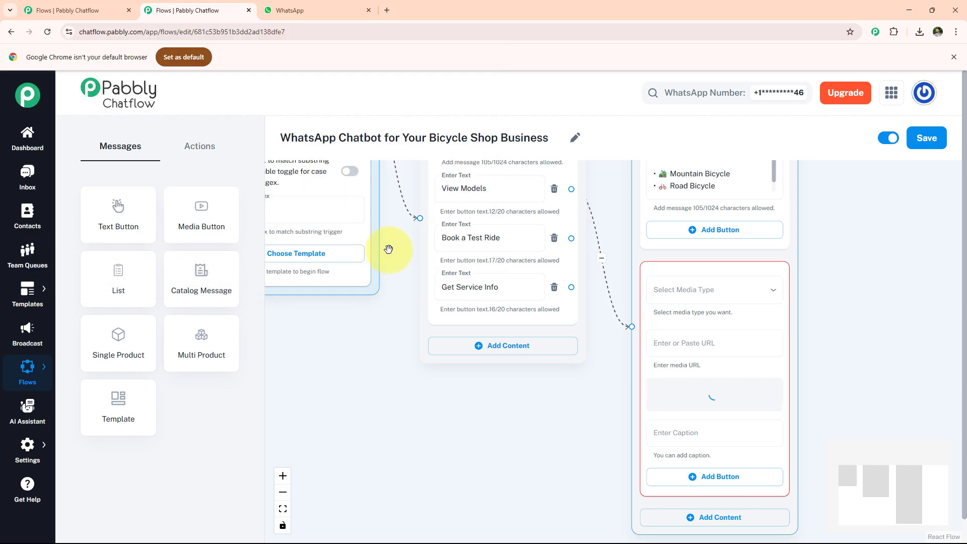
left_click(690, 485)
key("Down")
key("Return")
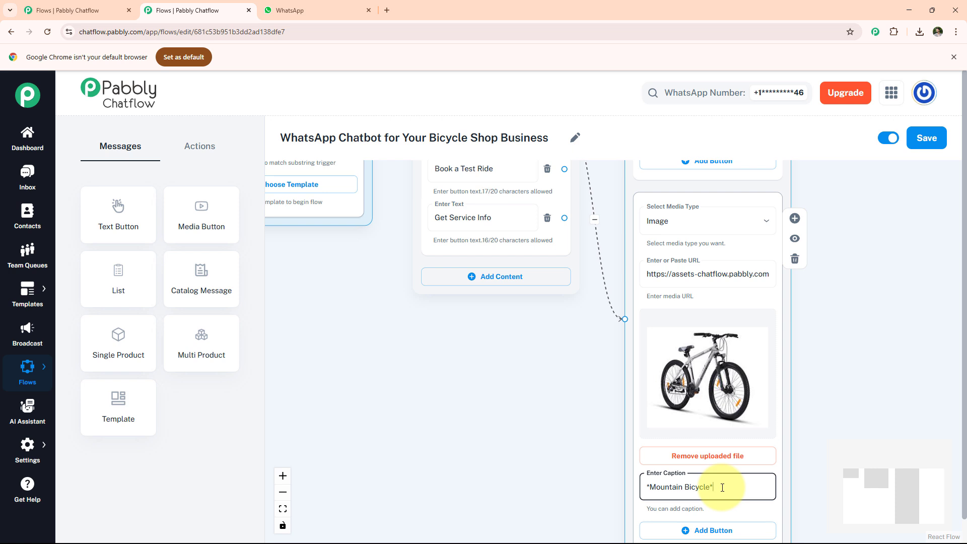
- Add a Book Now button to the Mountain Bicycle media content
scroll(722, 488, "down", 2)
left_click(660, 415)
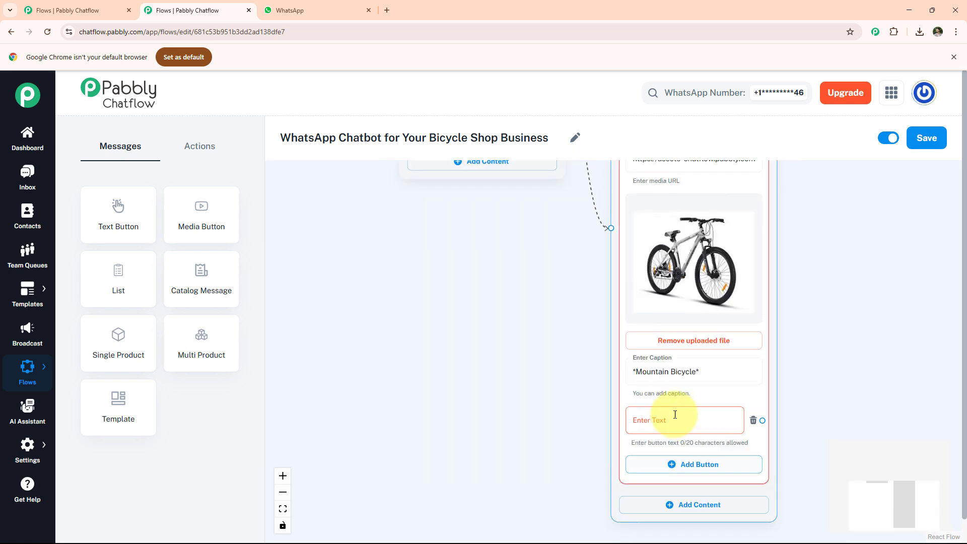
left_click(674, 418)
type("Boo")
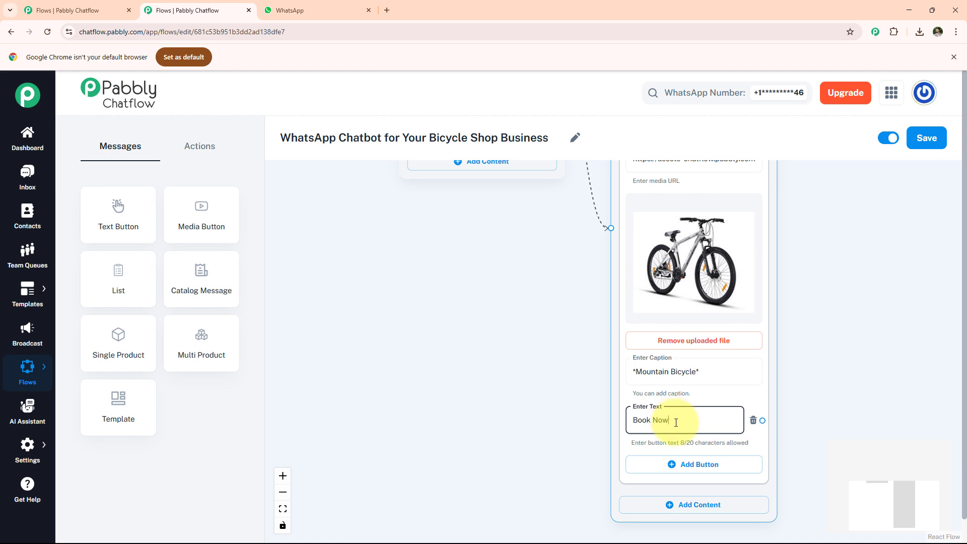
type("k Now")
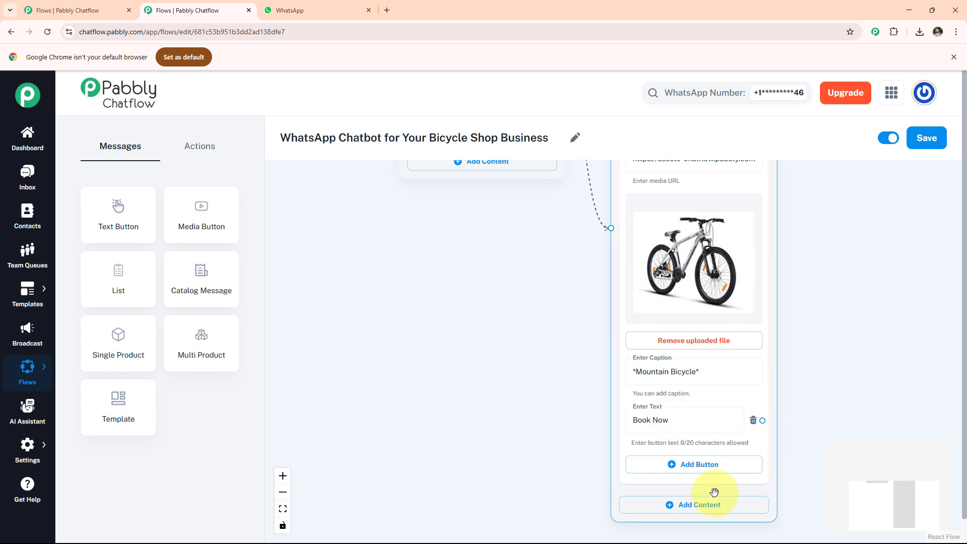
- Add a second media content with the image 75740f95-1aed-42e9-8f56-2c0897ce8683, the caption *Road Bicycle* and a Book Now button
left_click(689, 505)
left_click(665, 469)
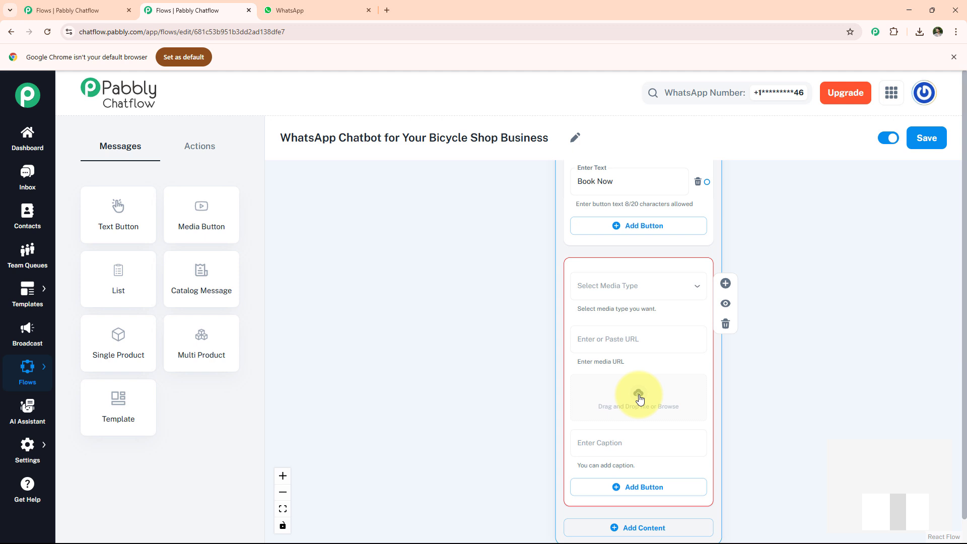
left_click(639, 398)
left_click(166, 109)
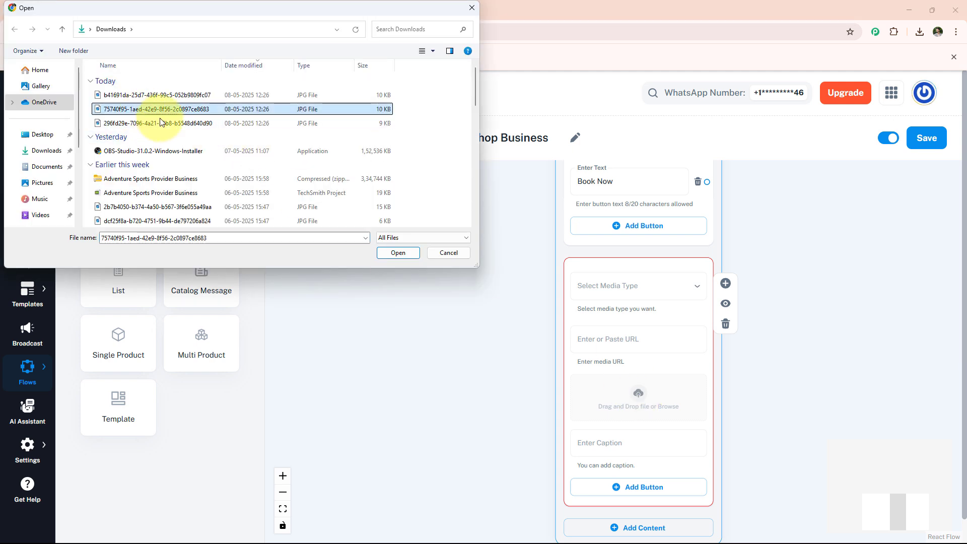
left_click(401, 253)
scroll(784, 464, "down", 3)
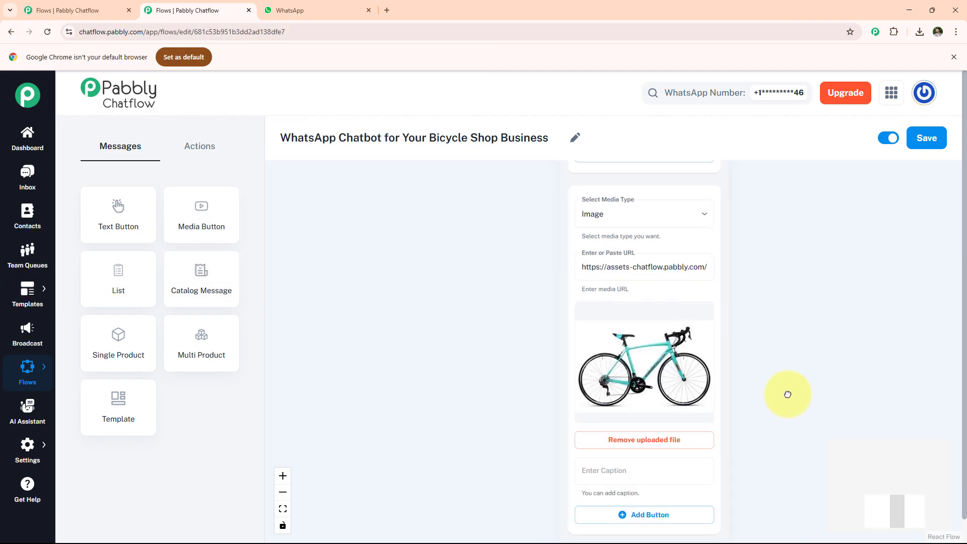
left_click(605, 462)
type("*Road Bicycle*")
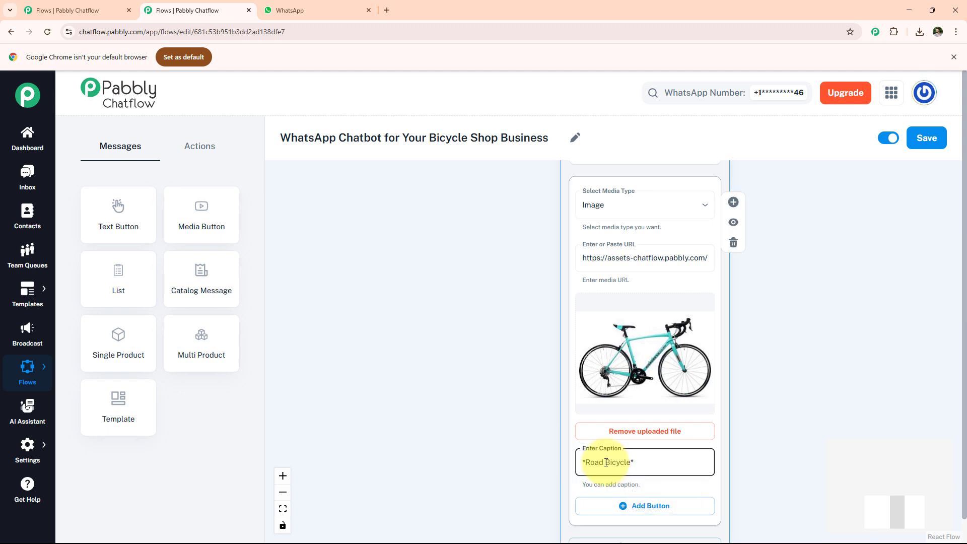
left_click(665, 506)
type("Book Now")
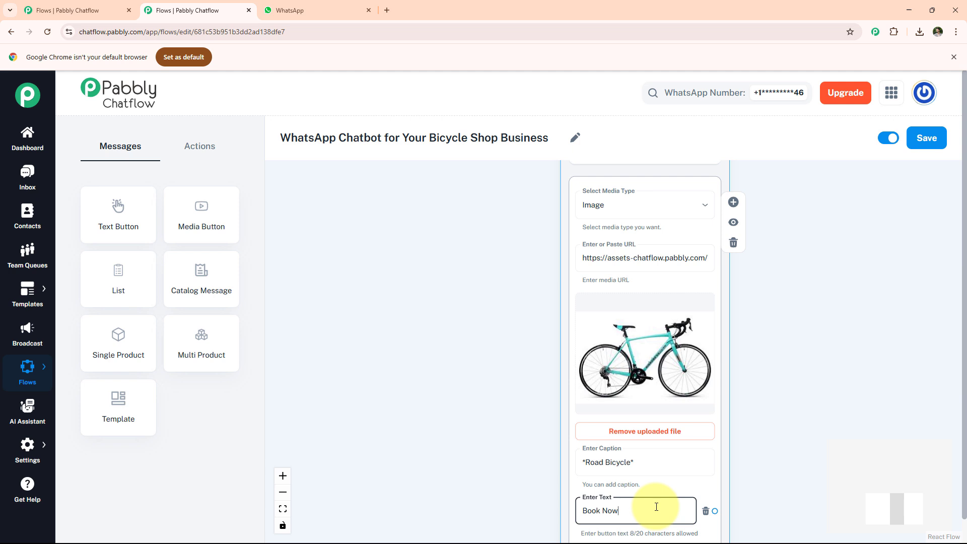
- Add a third media content with the image b41691da-25d7-436f-99c5-052b9809fc07 and the caption *Electric Bicycle*
scroll(743, 397, "down", 3)
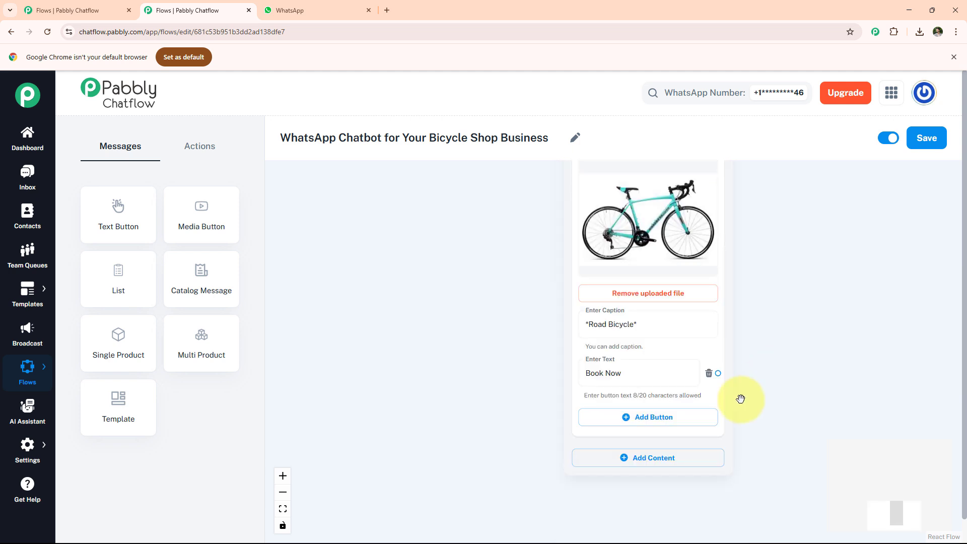
left_click(672, 460)
left_click(603, 474)
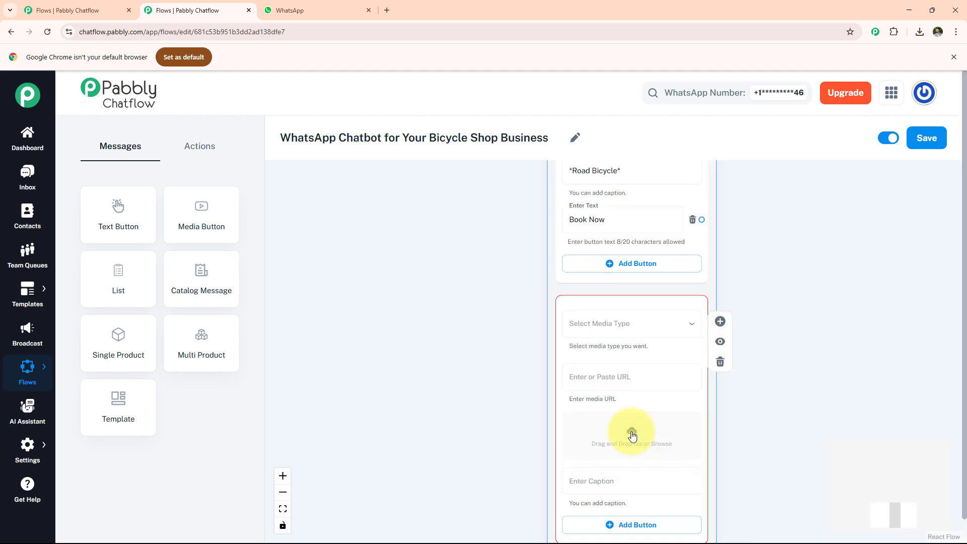
left_click(631, 432)
left_click(216, 95)
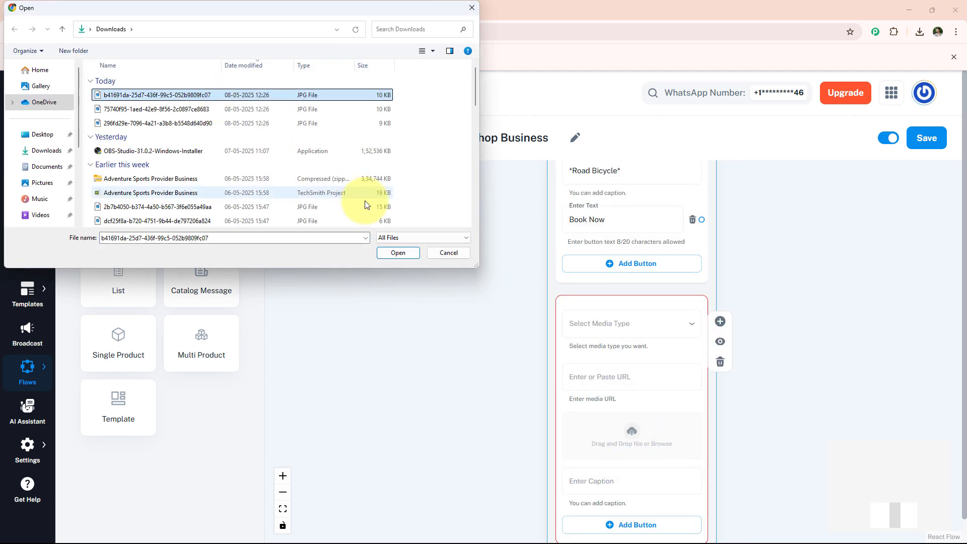
left_click(398, 252)
left_click(624, 464)
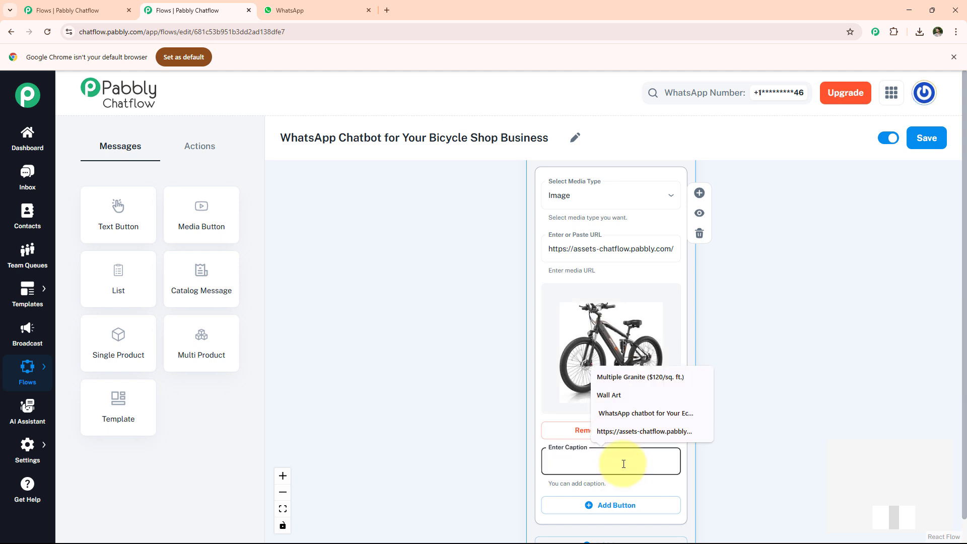
type("*Electric Bicycle*")
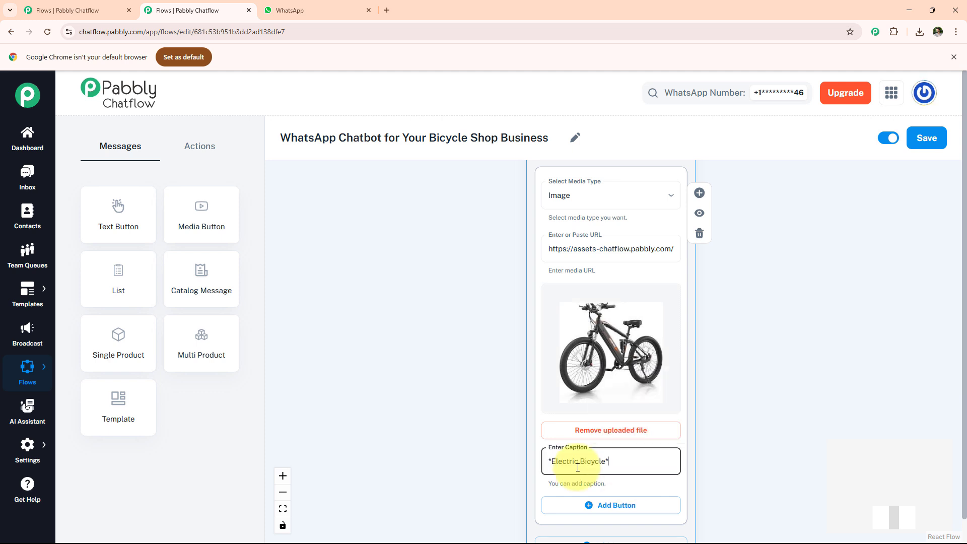
- Add a Book Now button to the Electric Bicycle media content and save the flow
left_click(636, 506)
type("Book No")
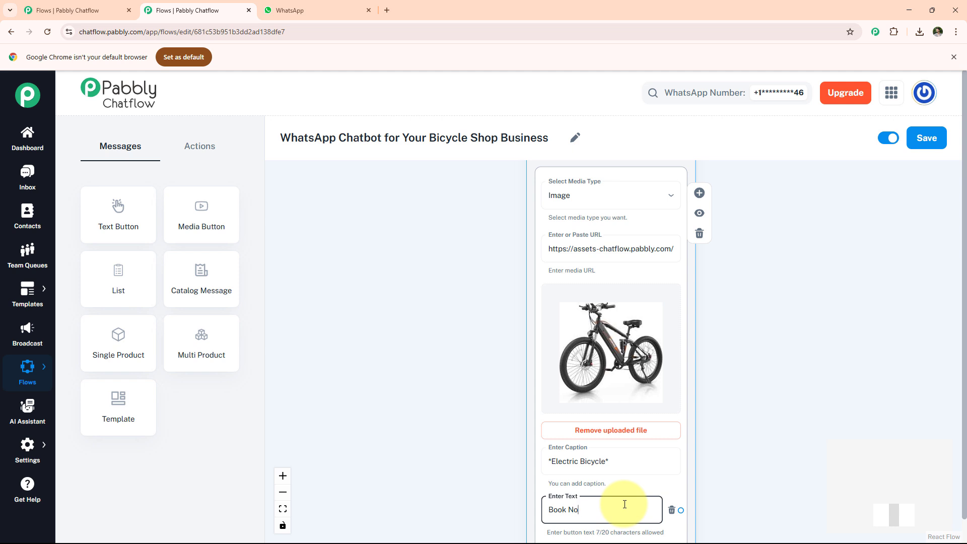
type("w")
left_click(927, 137)
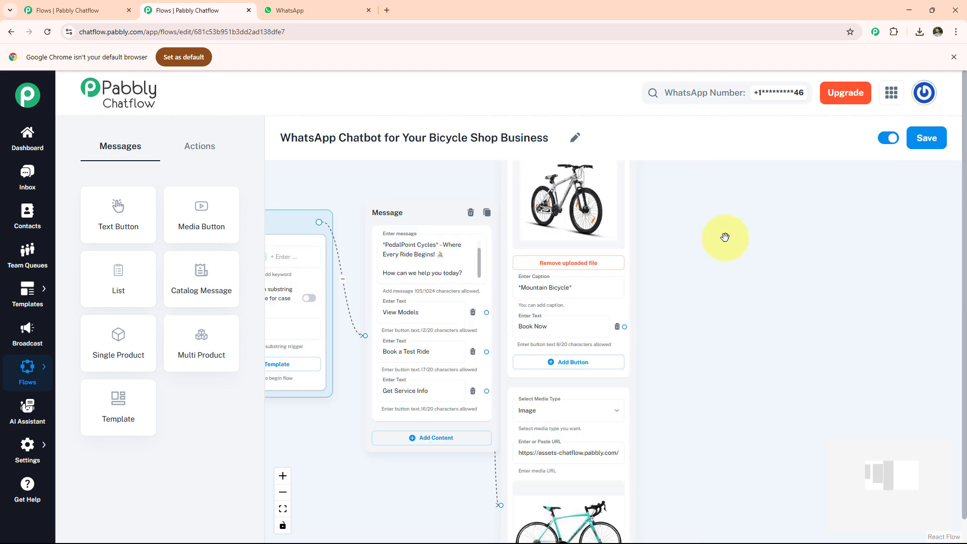
- Add a text message below the welcome message with the "Need a tune-up or repair?" service text and link Get Service Info to it
left_click_drag(123, 205, 411, 469)
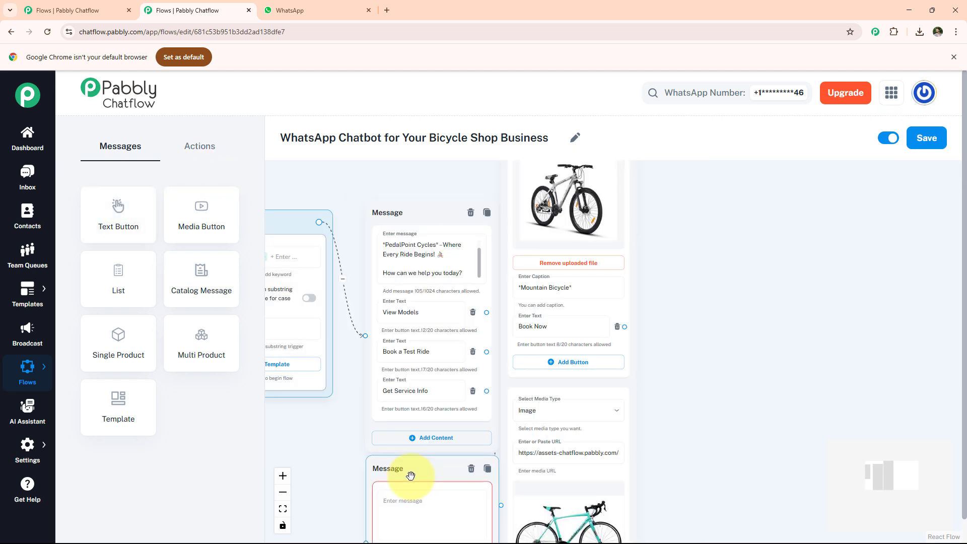
left_click(396, 391)
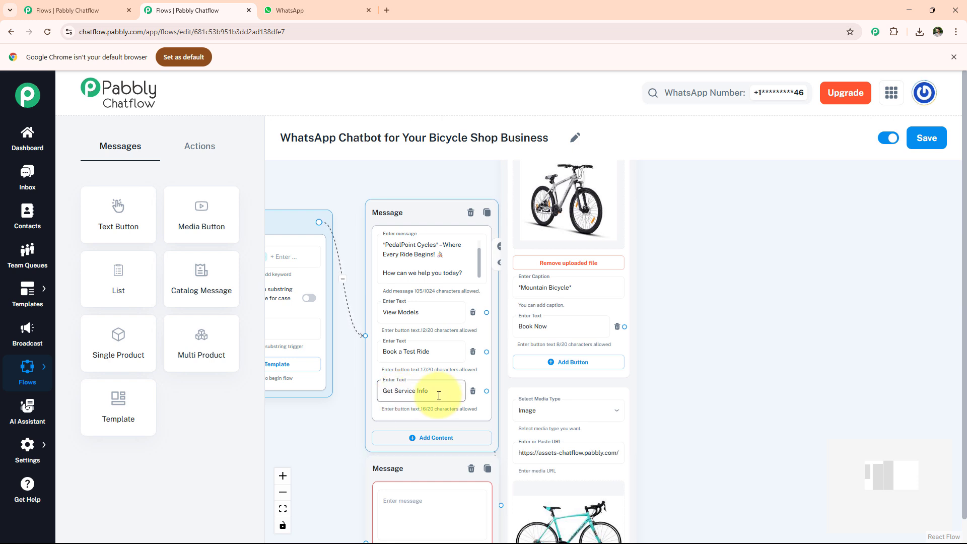
left_click(430, 507)
key("ctrl+v")
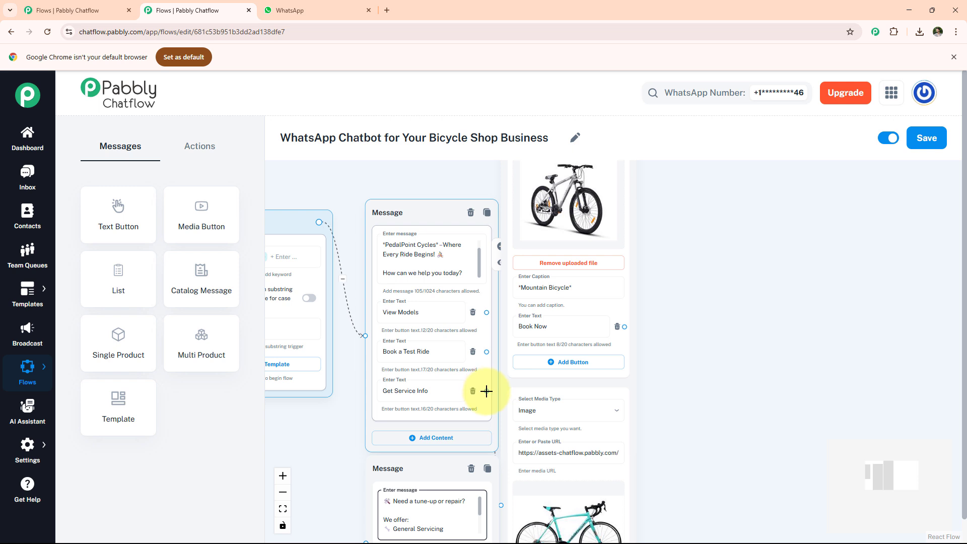
- Add a question "🚴 Awesome! Please share your *FullName*" that stores the reply in the Fullname custom field with the Text format
scroll(410, 512, "left", 2)
scroll(410, 507, "down", 3)
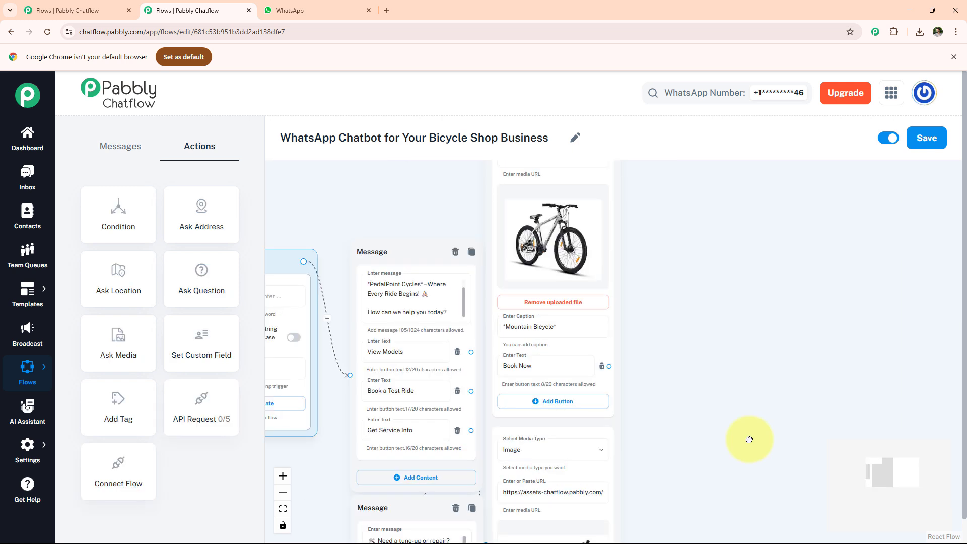
left_click_drag(212, 288, 753, 335)
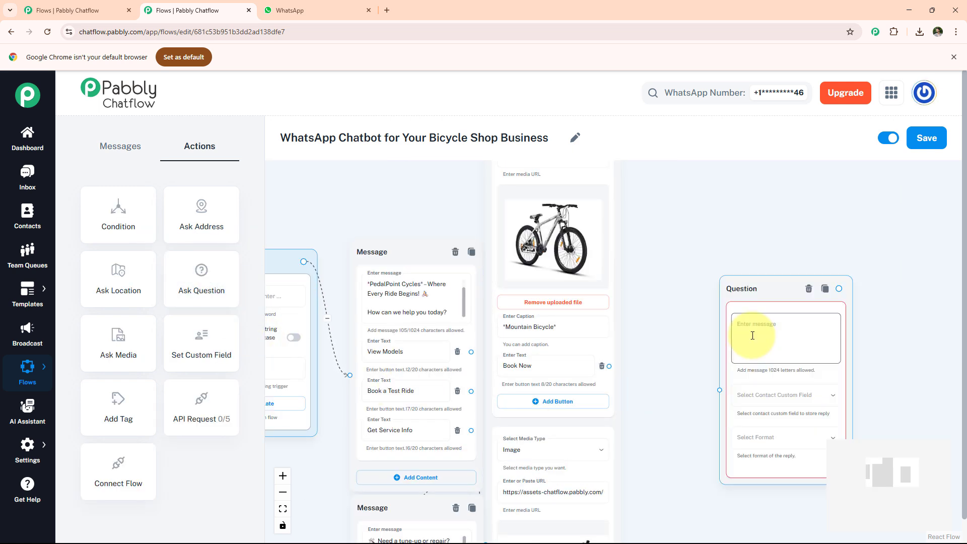
left_click(752, 336)
type("🚴 Awesome! Please share your *FullName*")
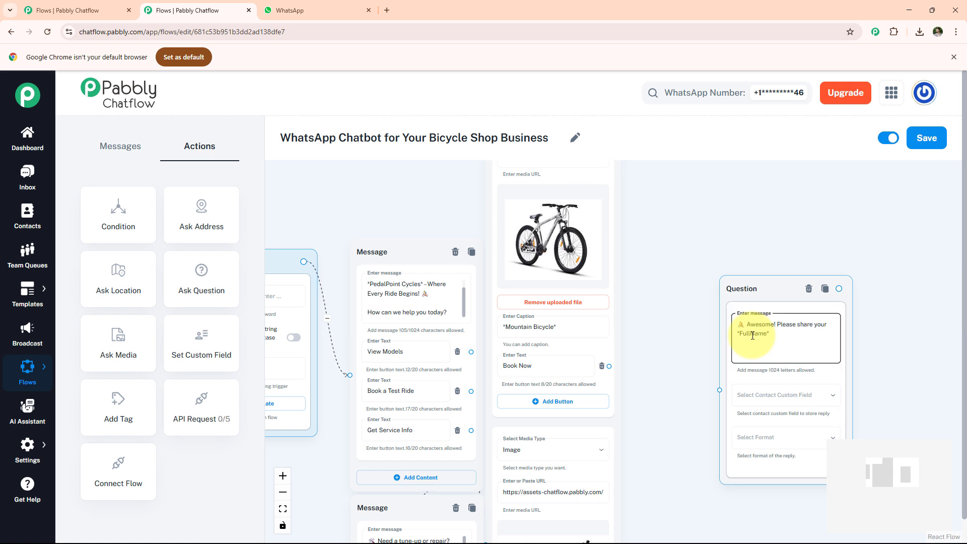
left_click(760, 395)
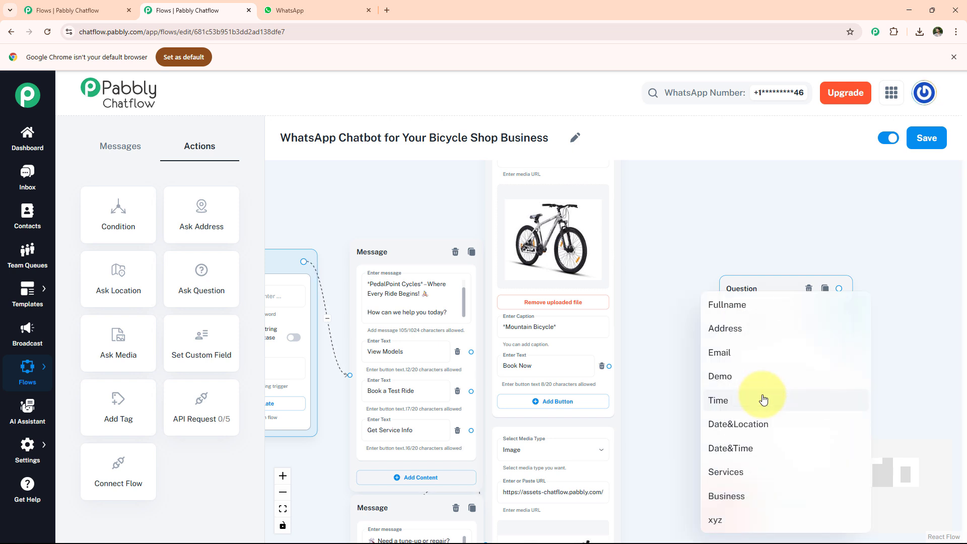
left_click(732, 306)
left_click(768, 447)
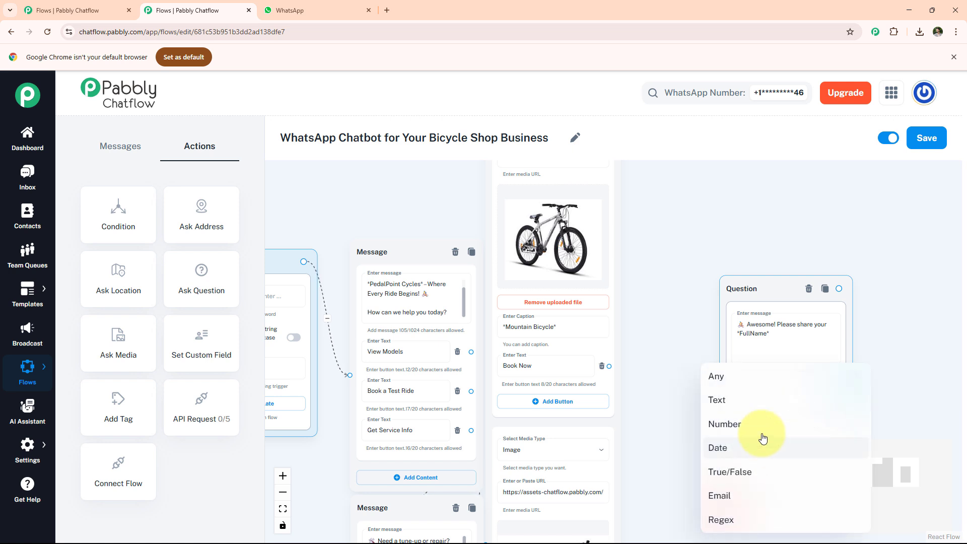
left_click(732, 405)
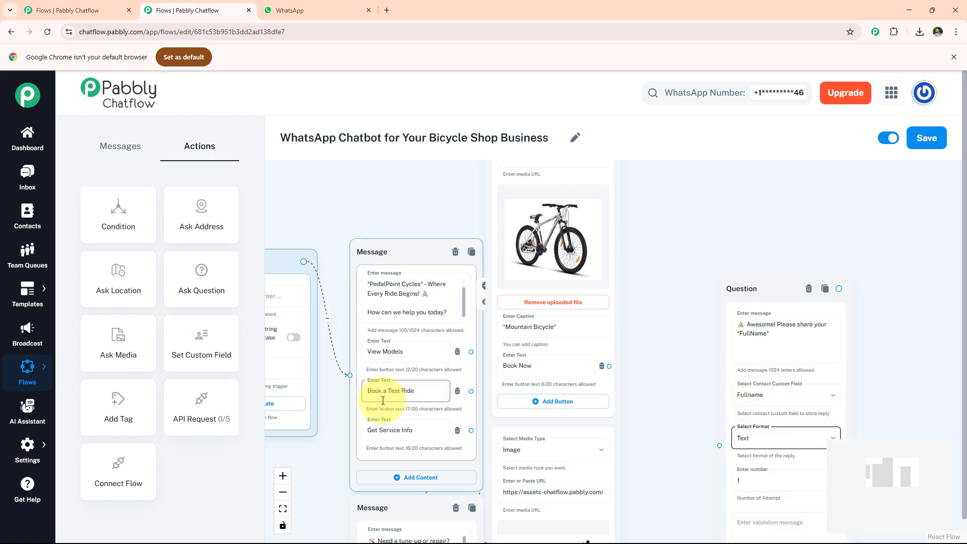
- Link the Book a Test Ride button and the Book Now buttons of all three bicycles to the full name question
left_click_drag(471, 391, 719, 446)
left_click(611, 366)
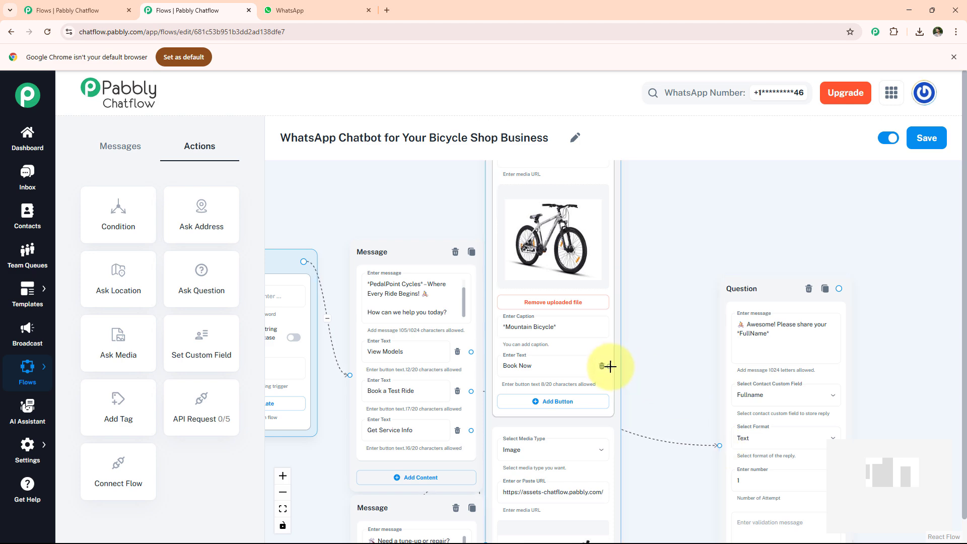
scroll(557, 443, "down", 5)
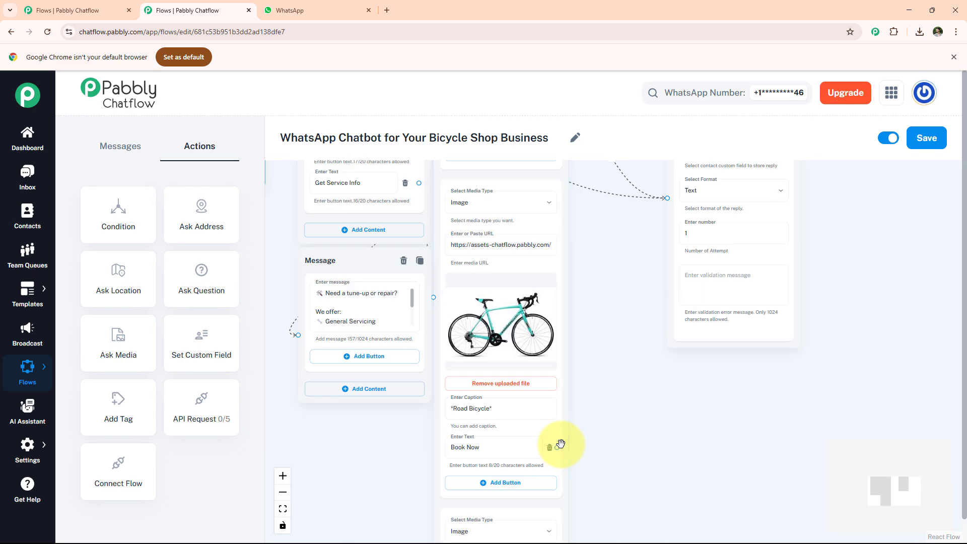
scroll(555, 493, "down", 5)
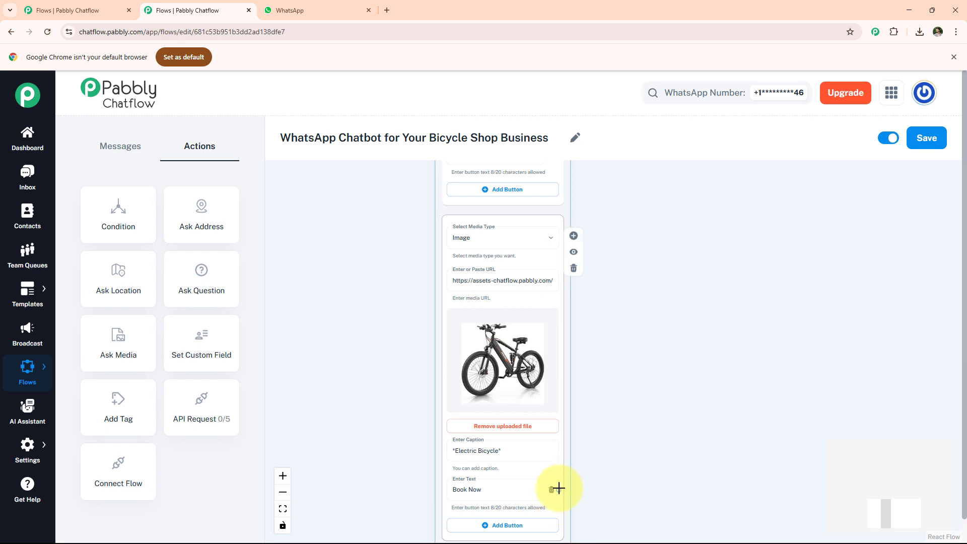
scroll(596, 413, "up", 5)
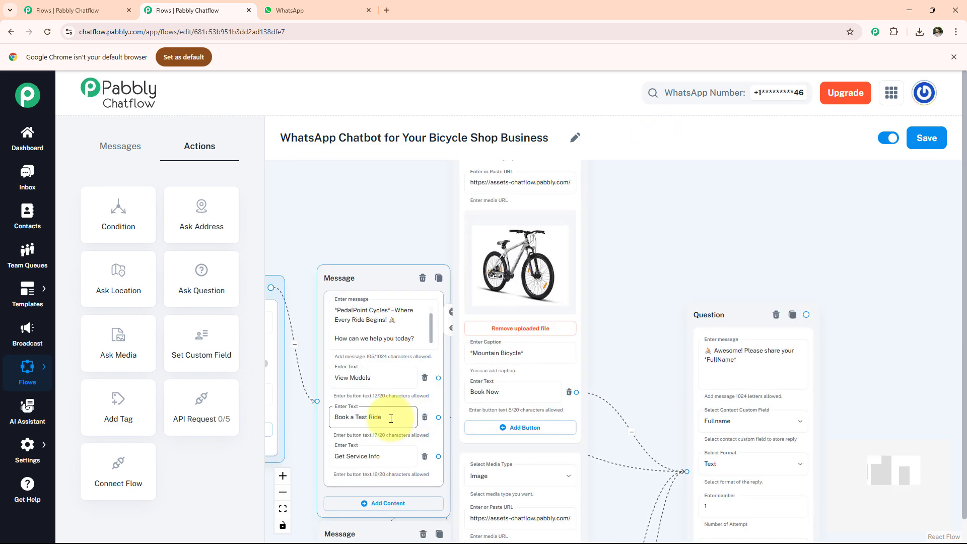
left_click(493, 399)
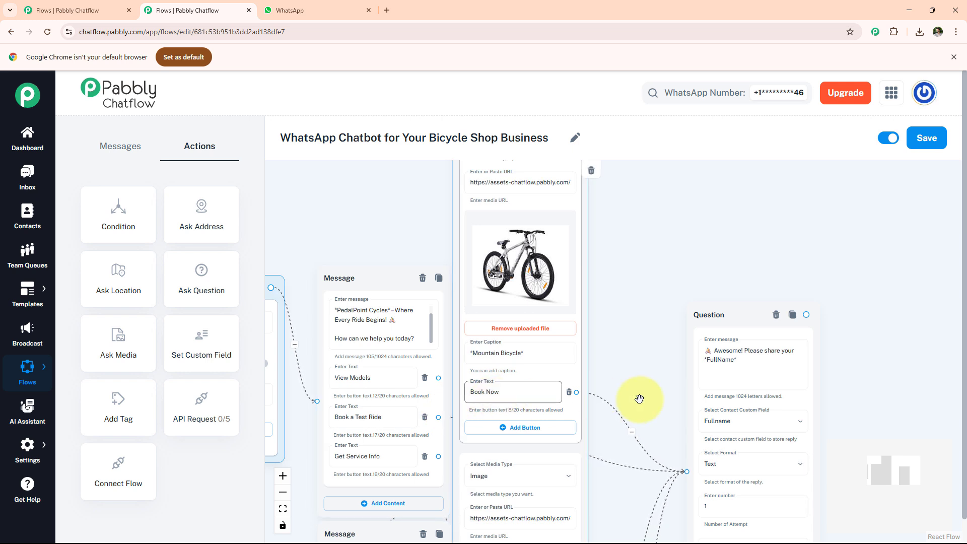
left_click(687, 469)
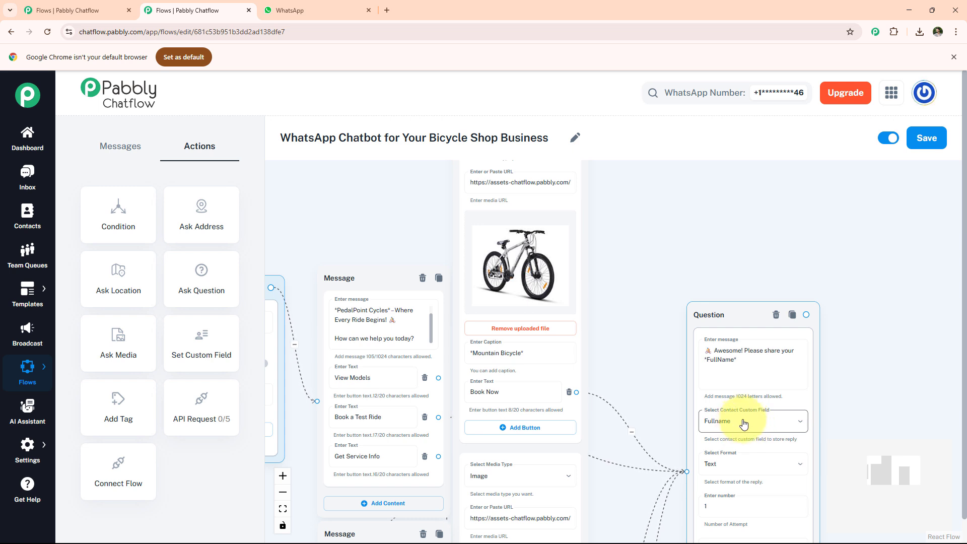
- Open the Contact Custom Fields settings, add a custom field named xyz and save the fields
mouse_move(40, 452)
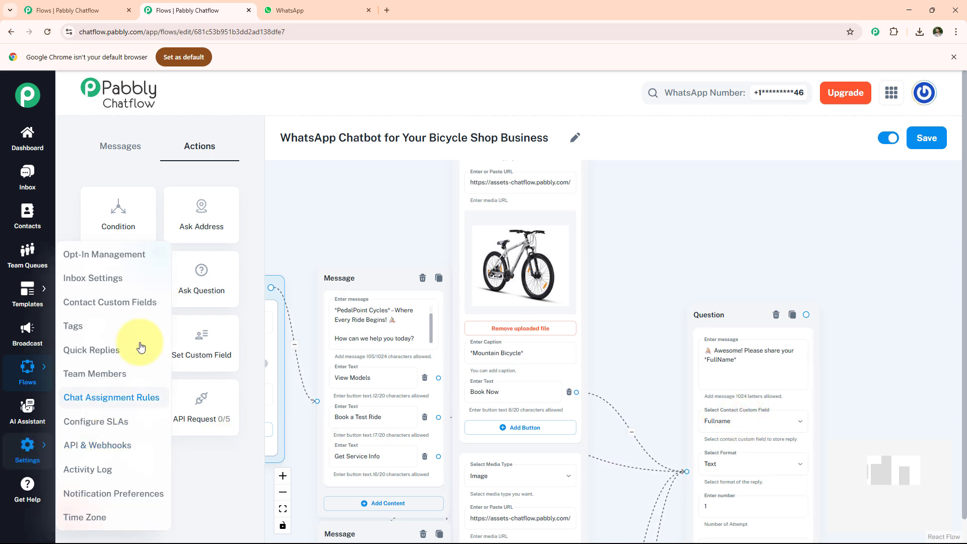
left_click(134, 309)
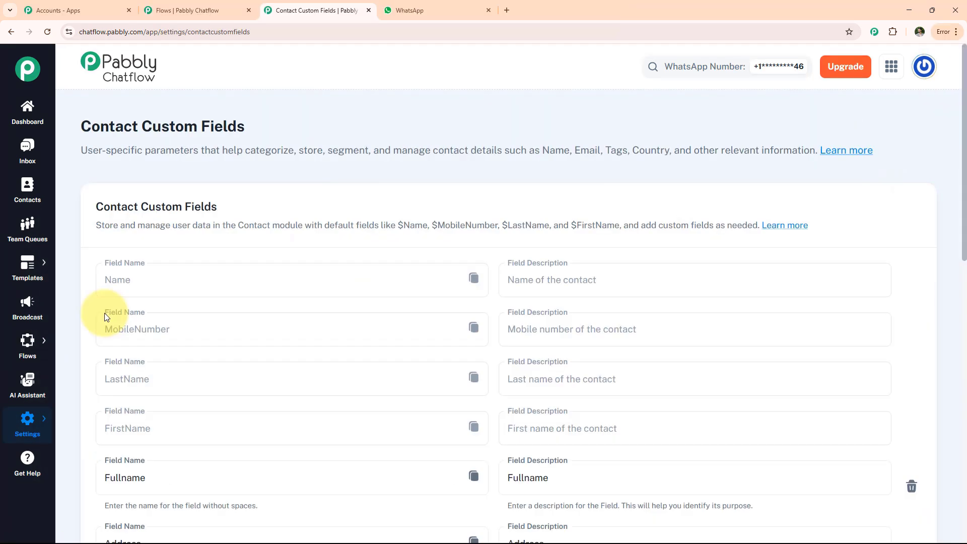
scroll(107, 320, "down", 4)
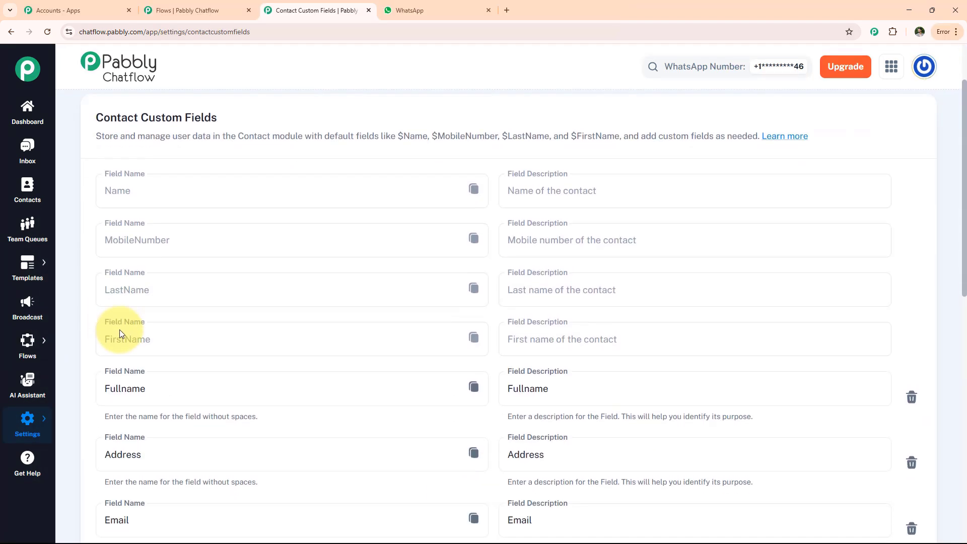
scroll(150, 387, "down", 6)
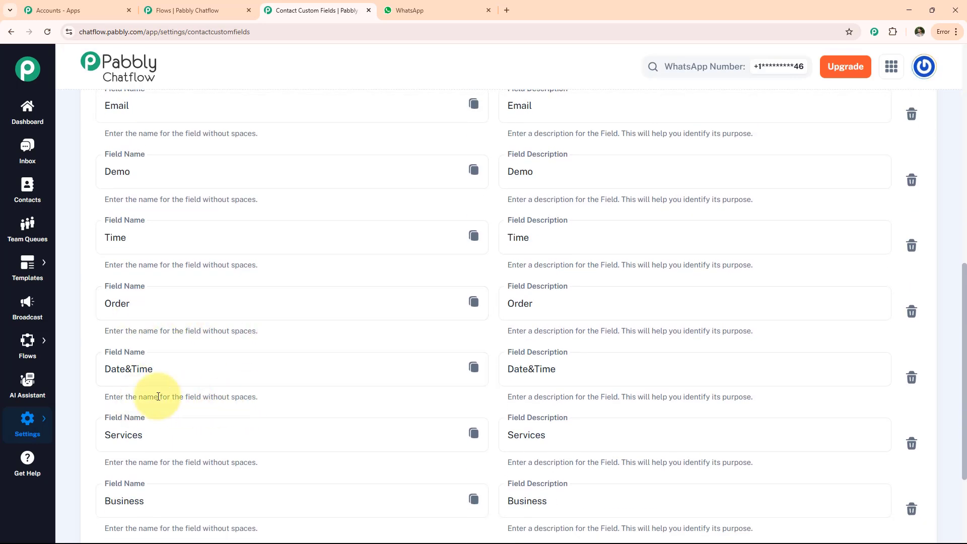
scroll(167, 398, "down", 3)
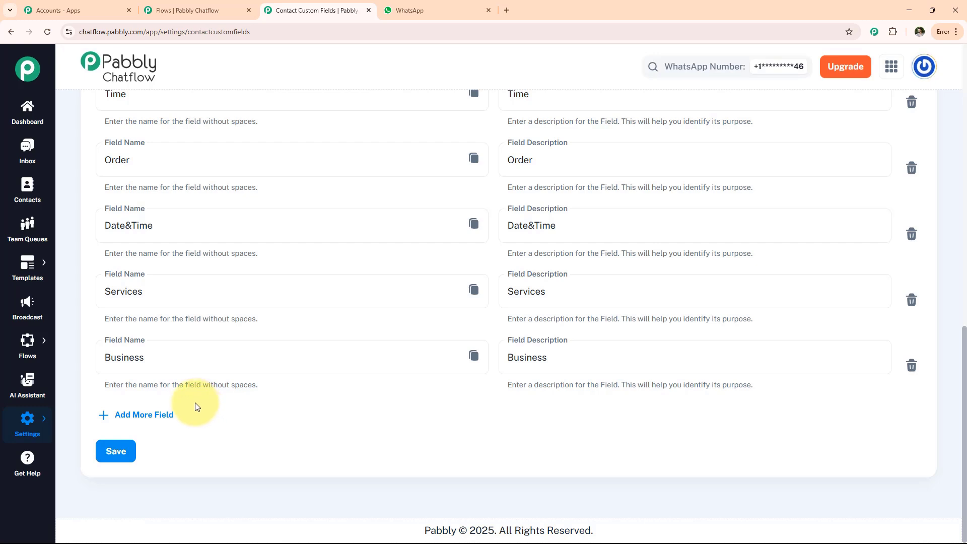
left_click(140, 416)
left_click(133, 423)
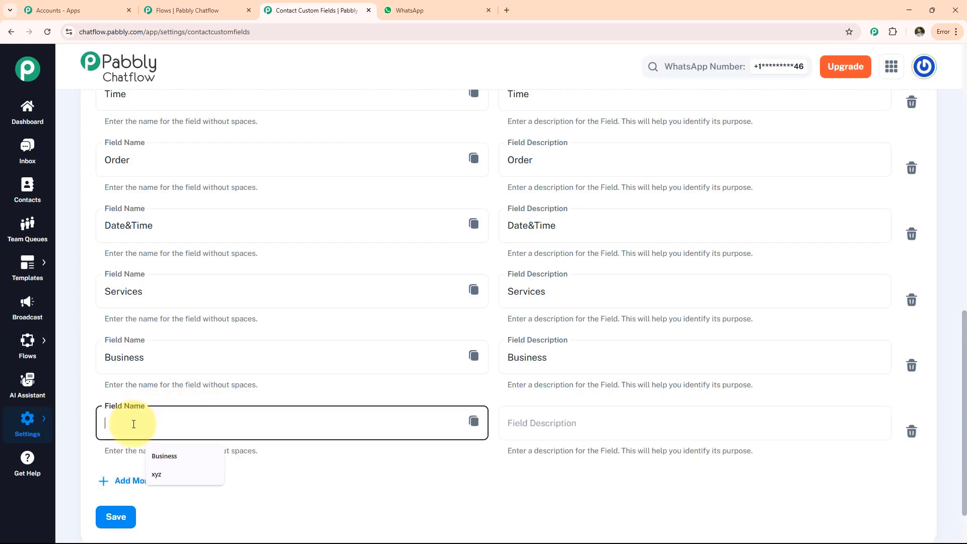
left_click(165, 472)
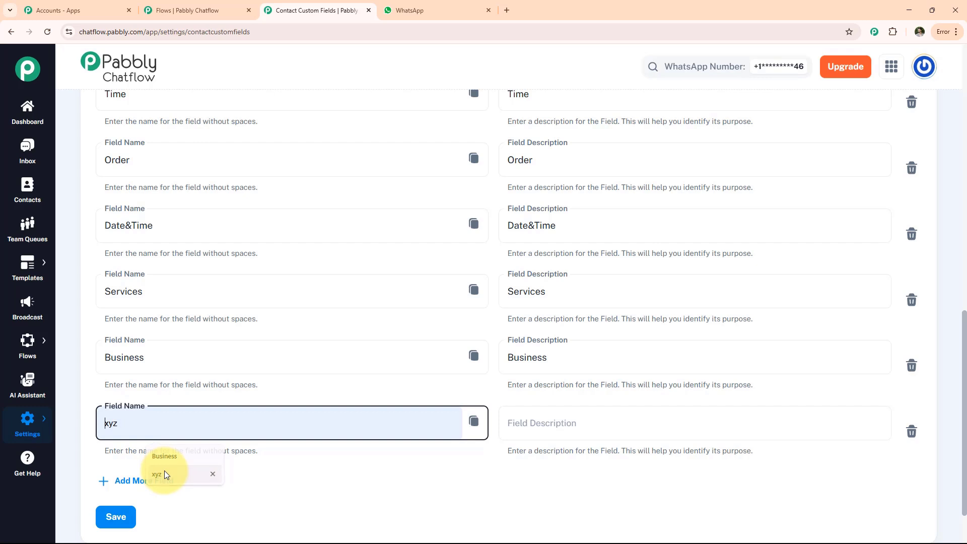
left_click(117, 517)
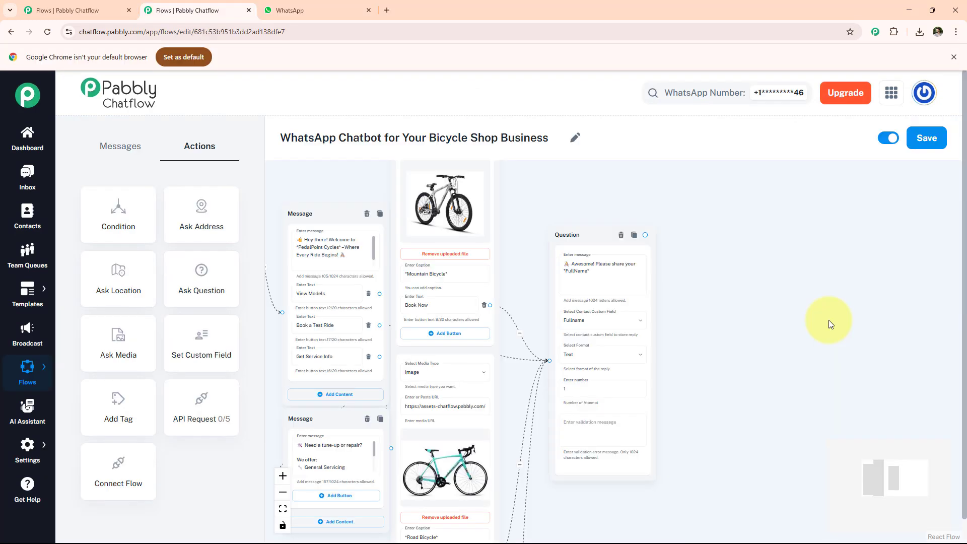
- Add a second question with the message "Thanks, *$Fullname*! What type of Bicycle are you interested in testing? (e.g., Electric Bicycle)"
left_click_drag(199, 284, 712, 263)
left_click(736, 312)
type("Thanks, *$Fullname*! What type of Bicycle are you interested in testing? (e.g., Electric Bicycle)")
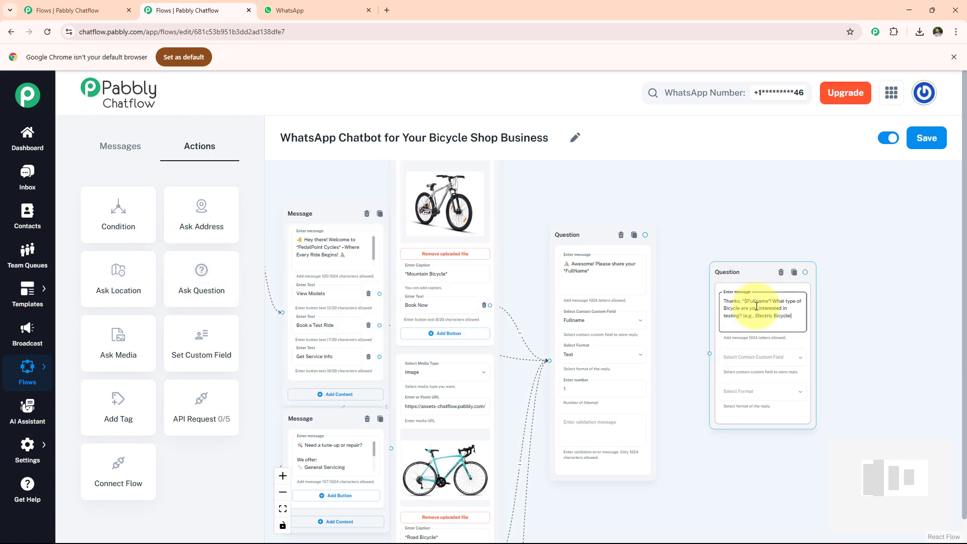
- Store the bicycle type reply in the Services custom field as Text and link the full name question to this question
scroll(736, 312, "up", 3)
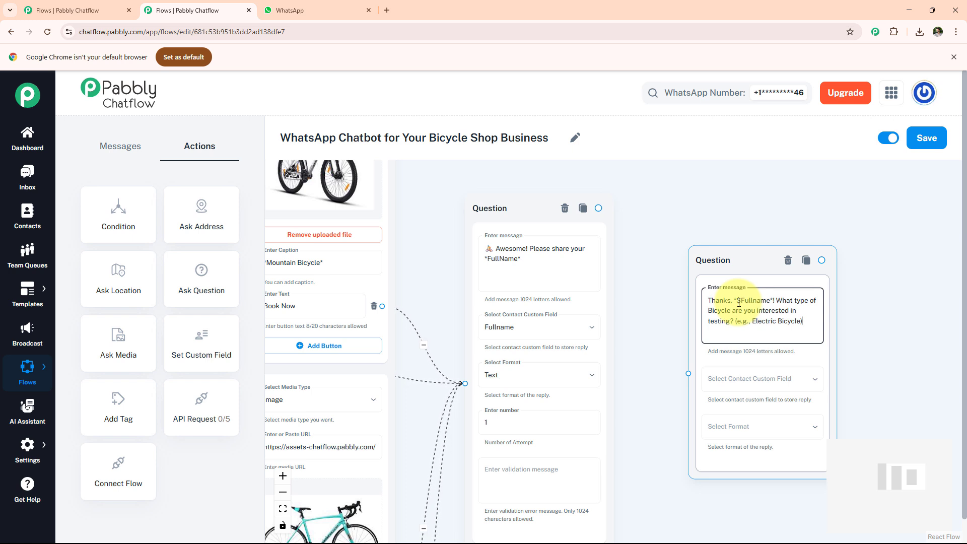
left_click(740, 380)
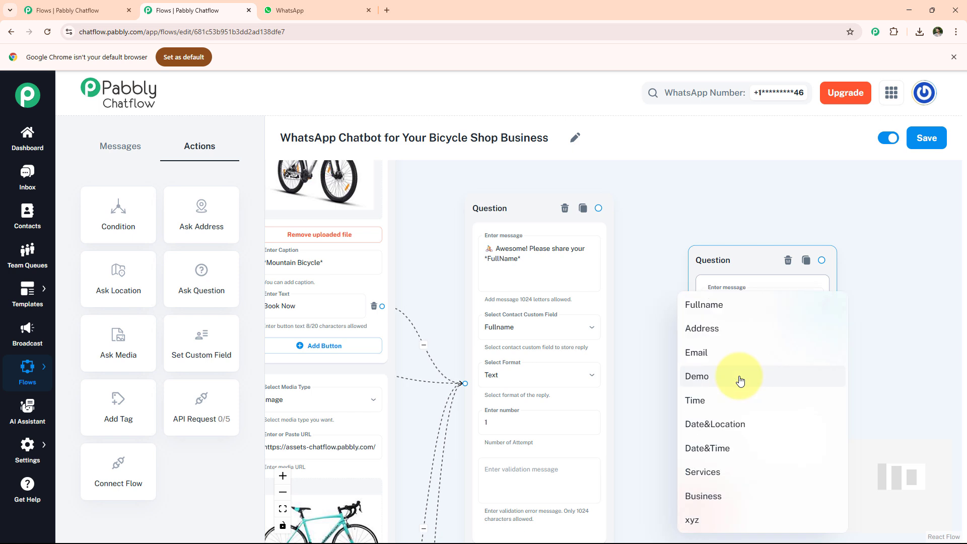
left_click(713, 472)
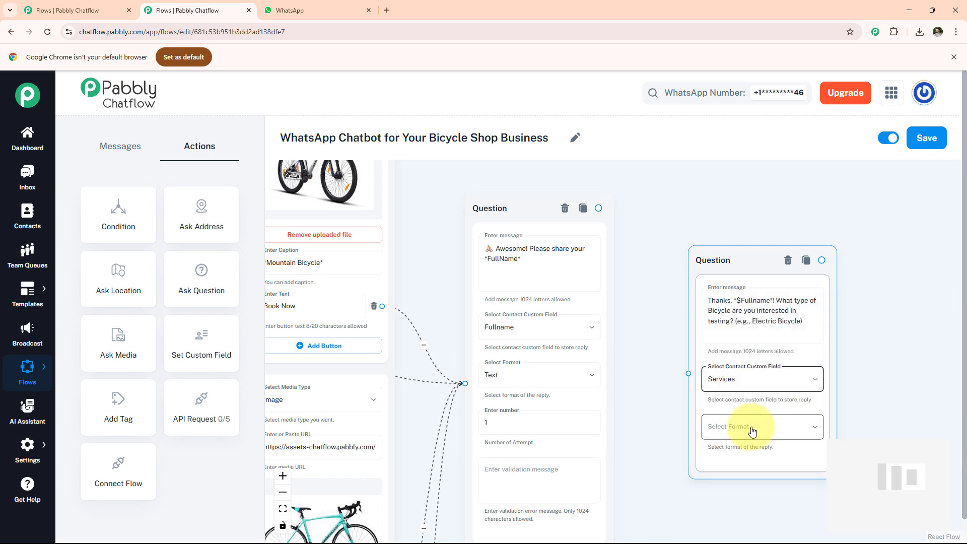
left_click(750, 431)
left_click(715, 401)
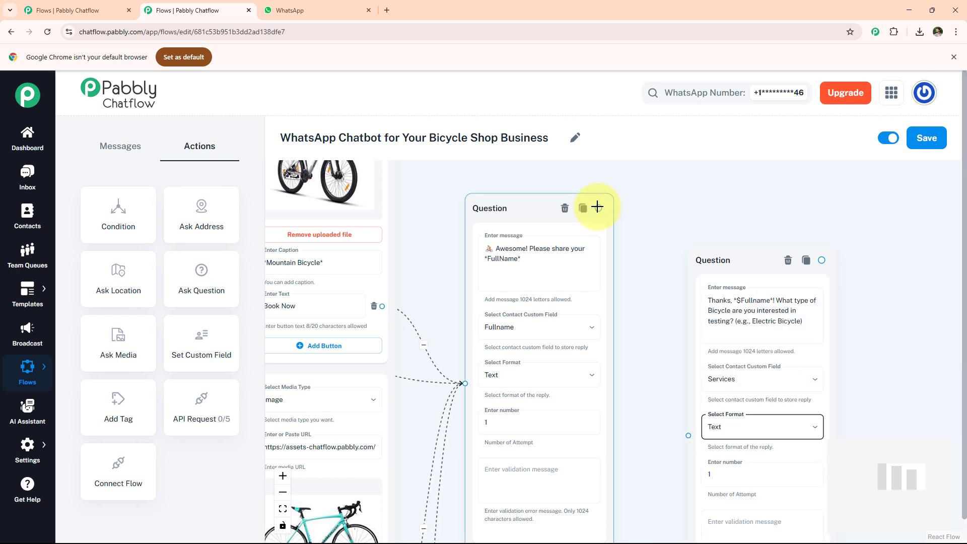
left_click_drag(598, 208, 690, 438)
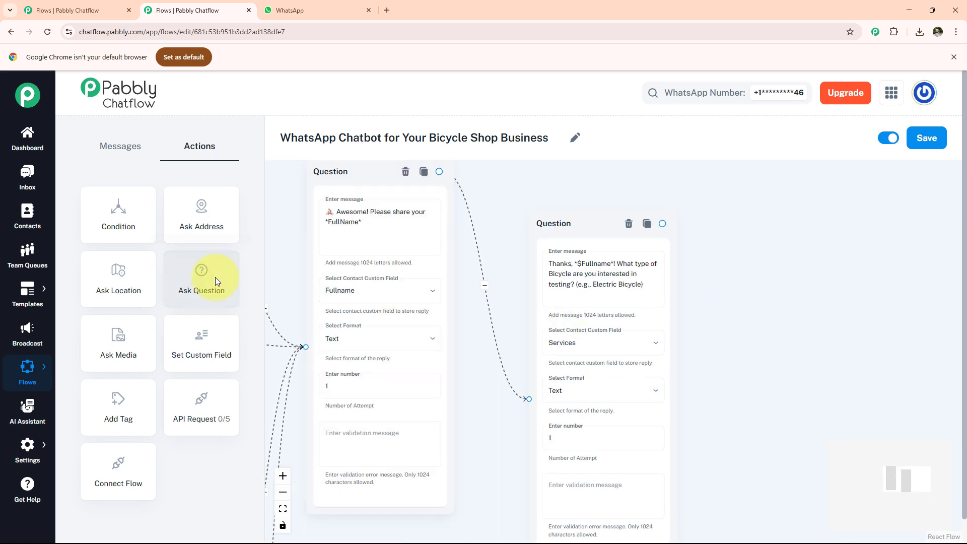
- Add a third question: "Great! What date and time work best for your ride? 📅 (Please include your preferred location if applicable.)"
left_click_drag(215, 281, 749, 247)
left_click(811, 307)
type("Great! What date and time work best for your ride? 📅 (Please include your preferred location if applicable.)")
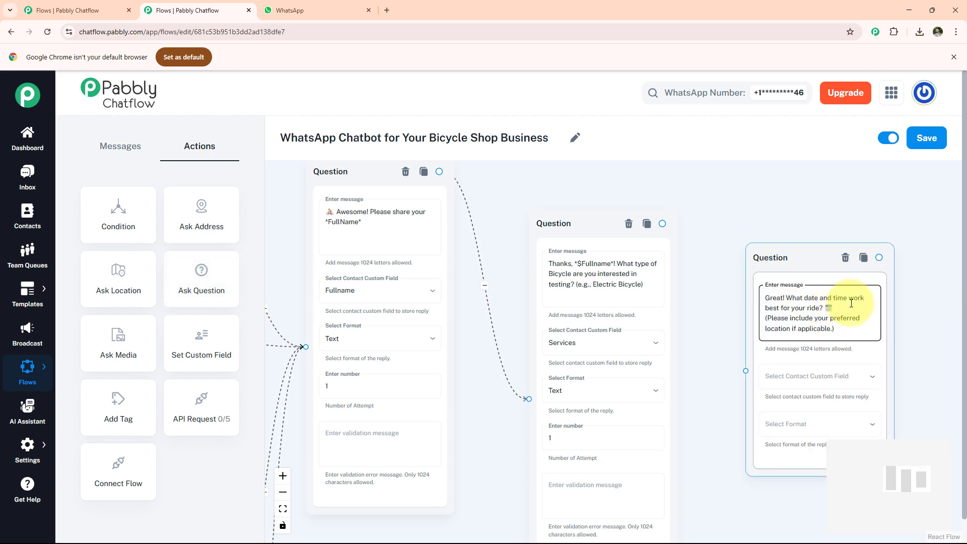
- Store the date and time reply in the Date&Time custom field with the Text format
left_click(823, 377)
left_click(789, 448)
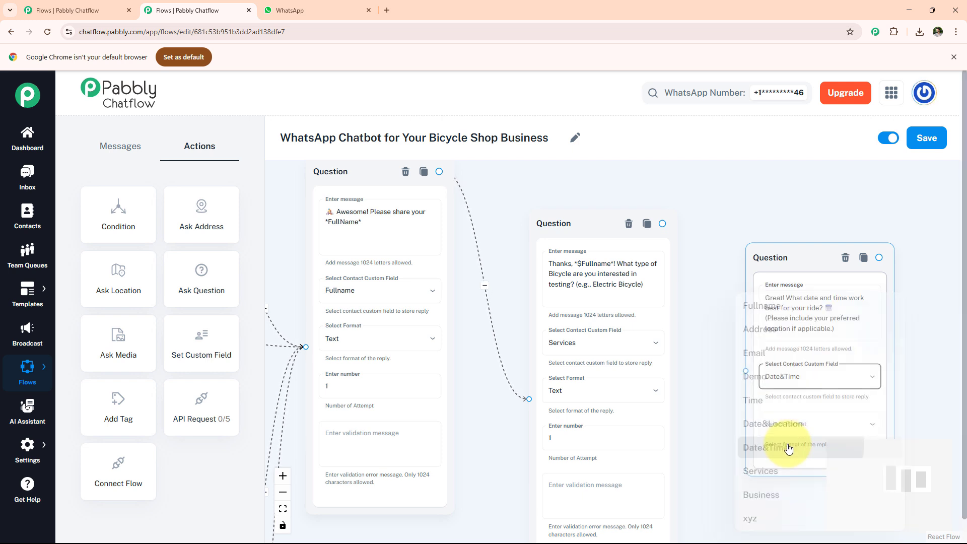
left_click(799, 427)
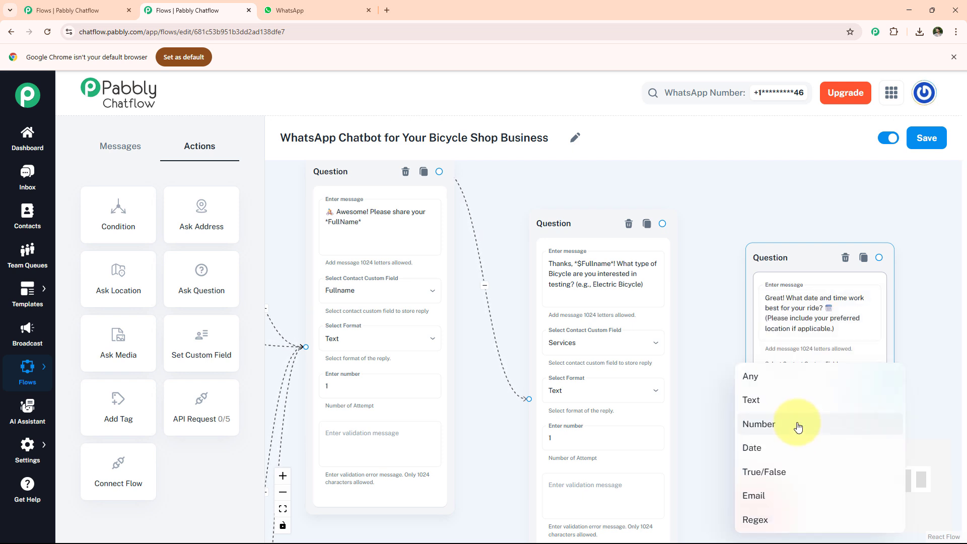
left_click(758, 400)
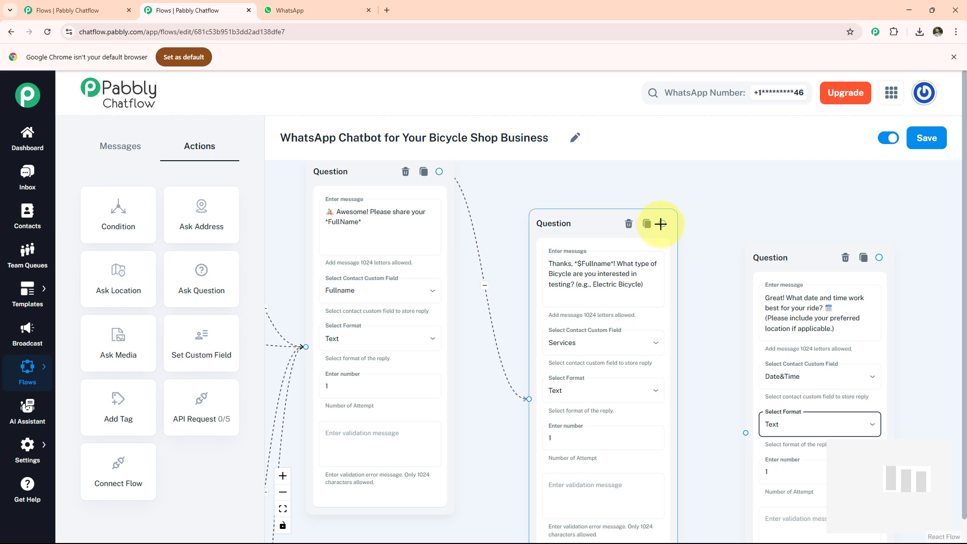
- Link the second question to the third and add a text message "✅ Test Ride Details: 👤Name: $Fullname 🚴Bicycle Type: $Services 🕒Date/Time: $Date&Time We'll confirm shortly! 🚴"
left_click_drag(661, 224, 746, 432)
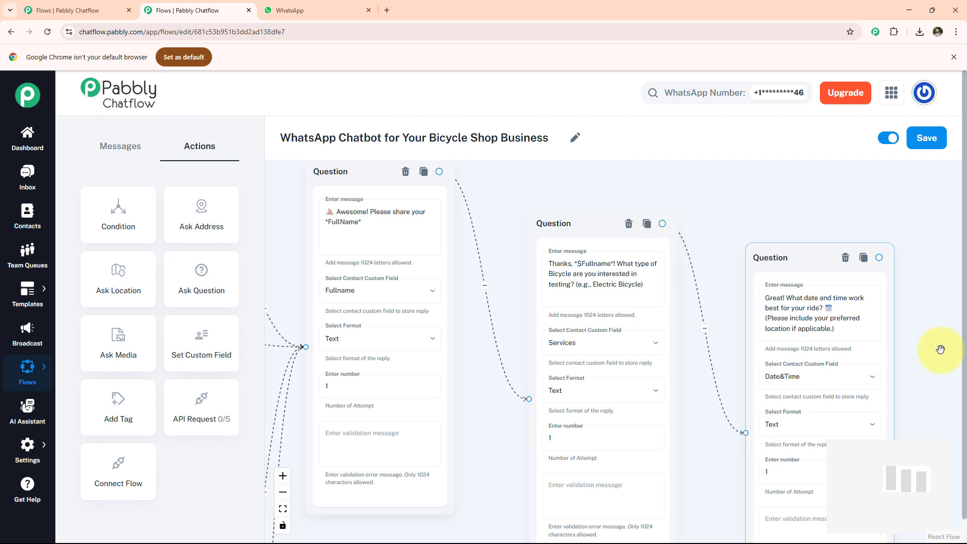
left_click_drag(940, 349, 802, 313)
left_click_drag(105, 217, 826, 232)
left_click(858, 283)
key("ctrl+v")
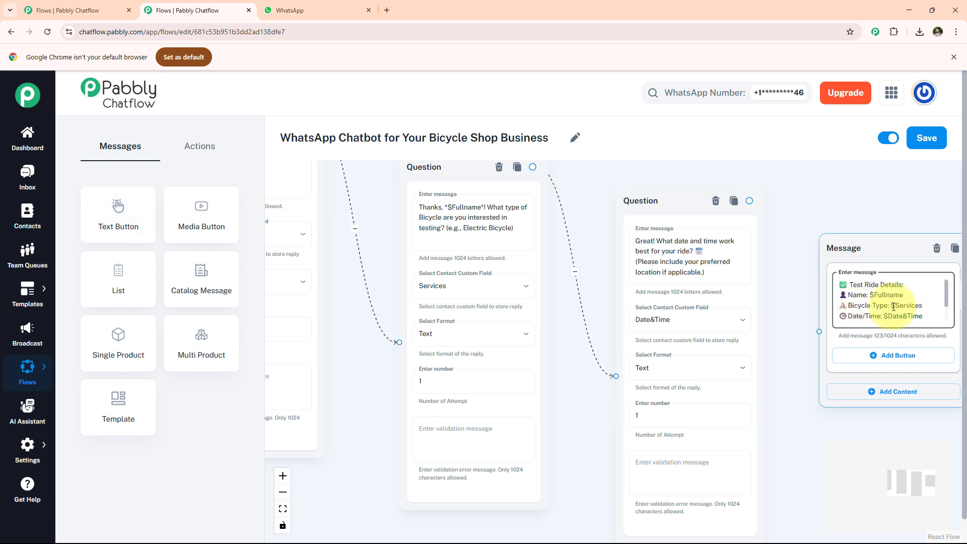
scroll(941, 297, "down", 1)
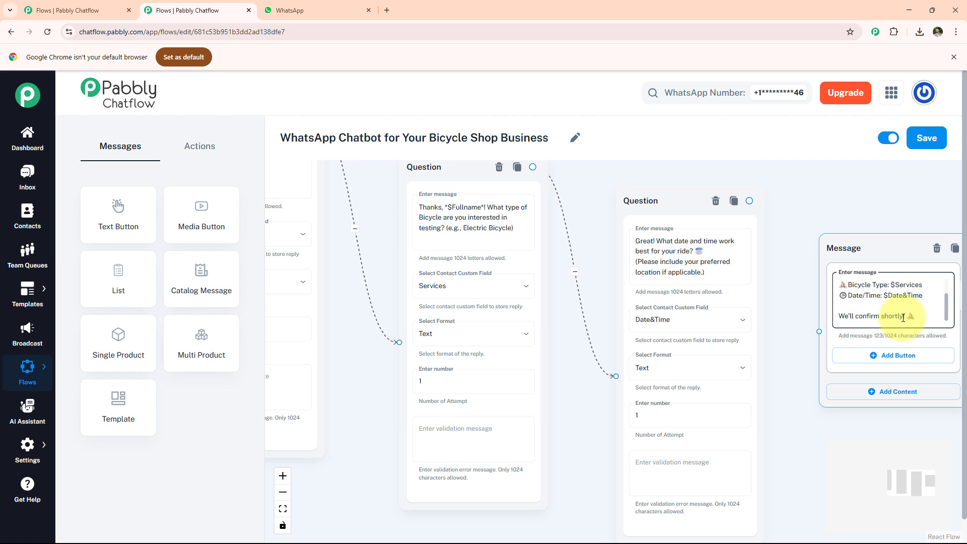
- Link the date and time question to the test ride details message and save the flow
left_click_drag(750, 201, 819, 332)
left_click(926, 138)
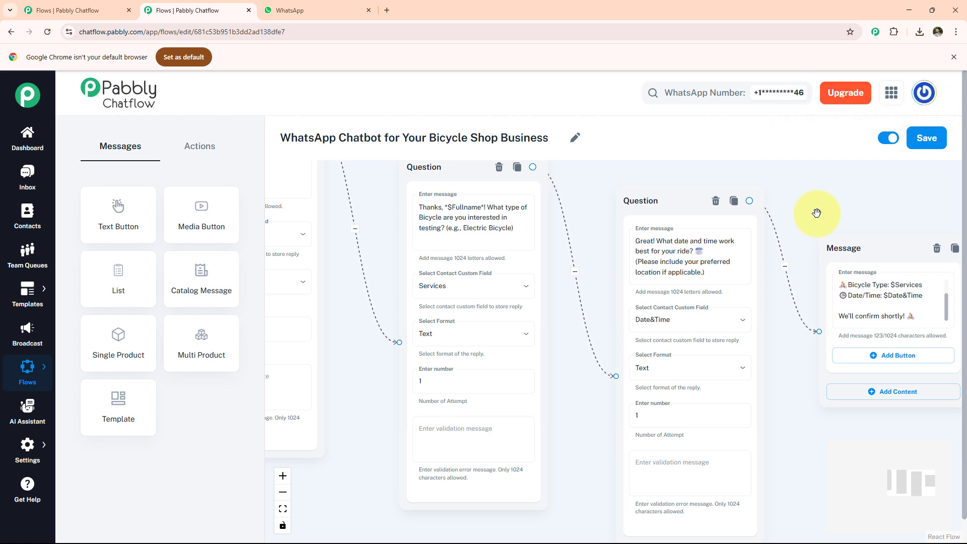
scroll(817, 212, "down", 5)
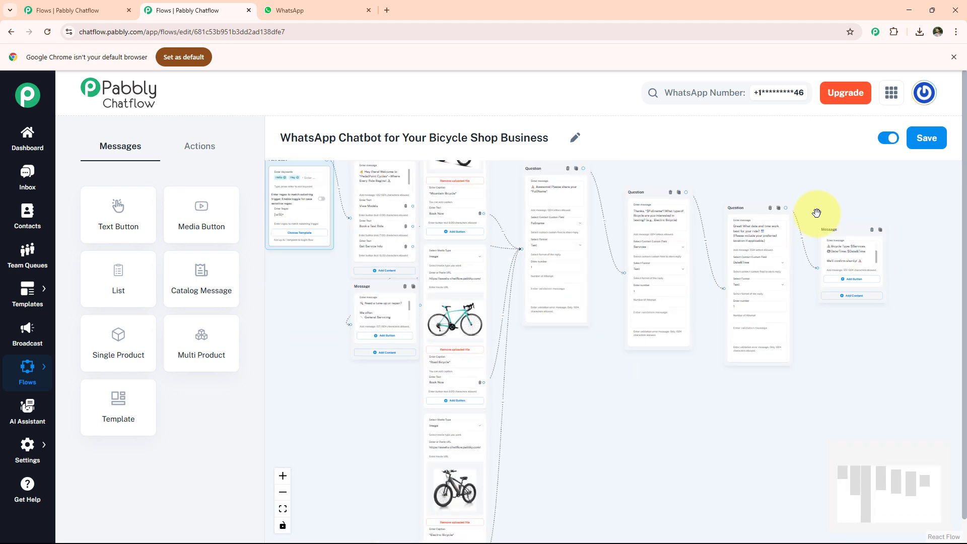
- Switch to WhatsApp and send "Test Ride" in the Bicycle Shop Business chat to trigger the chatbot
left_click(342, 10)
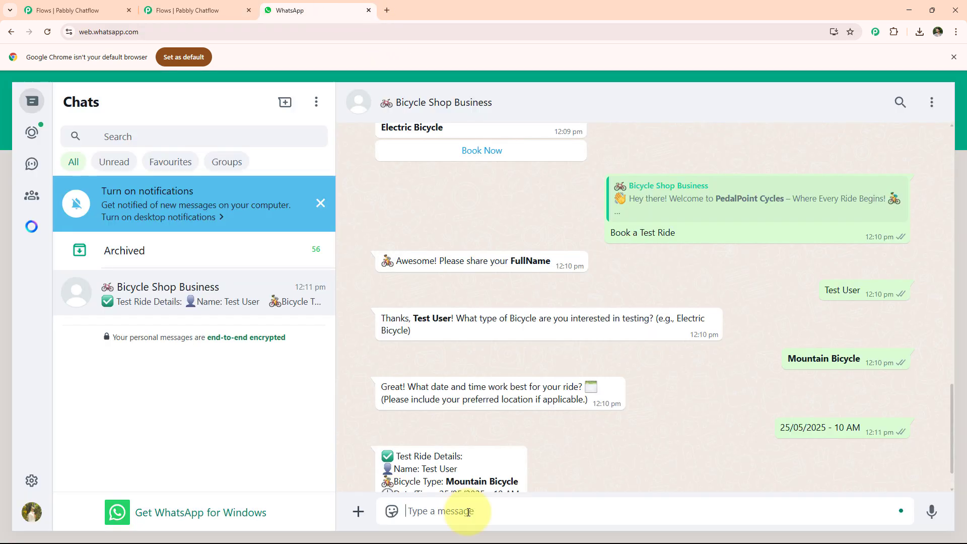
type("Test Ride")
key("Return")
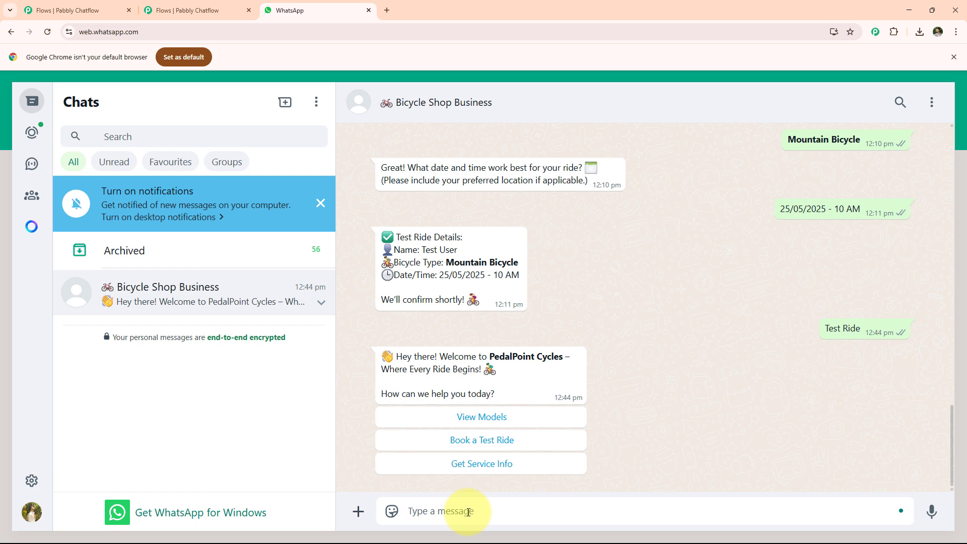